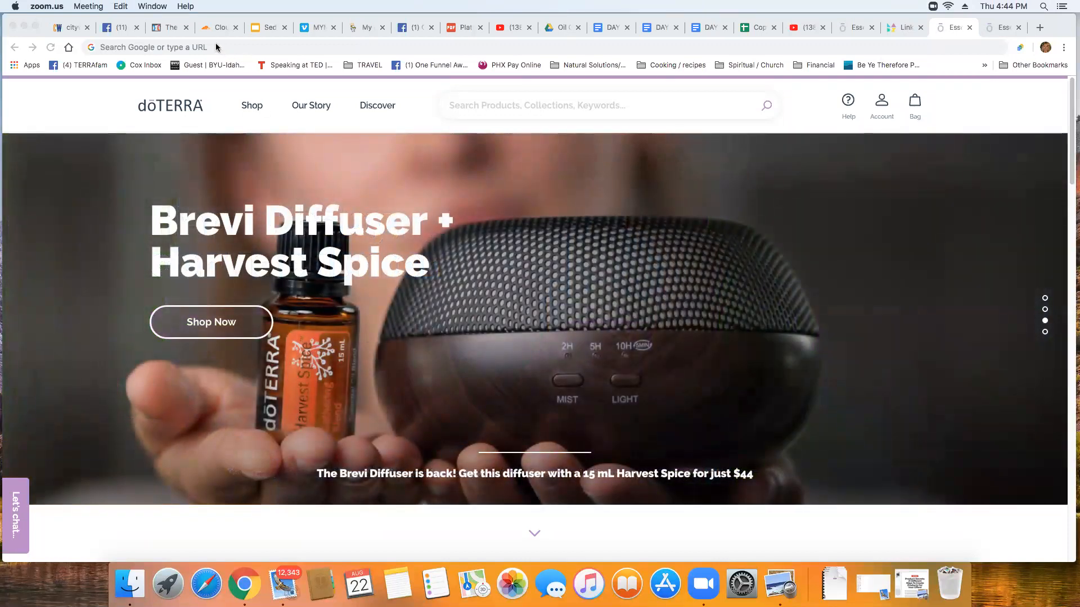
# Navigate Chrome to labs.doterra.com/link-generator
pyautogui.click(216, 46)
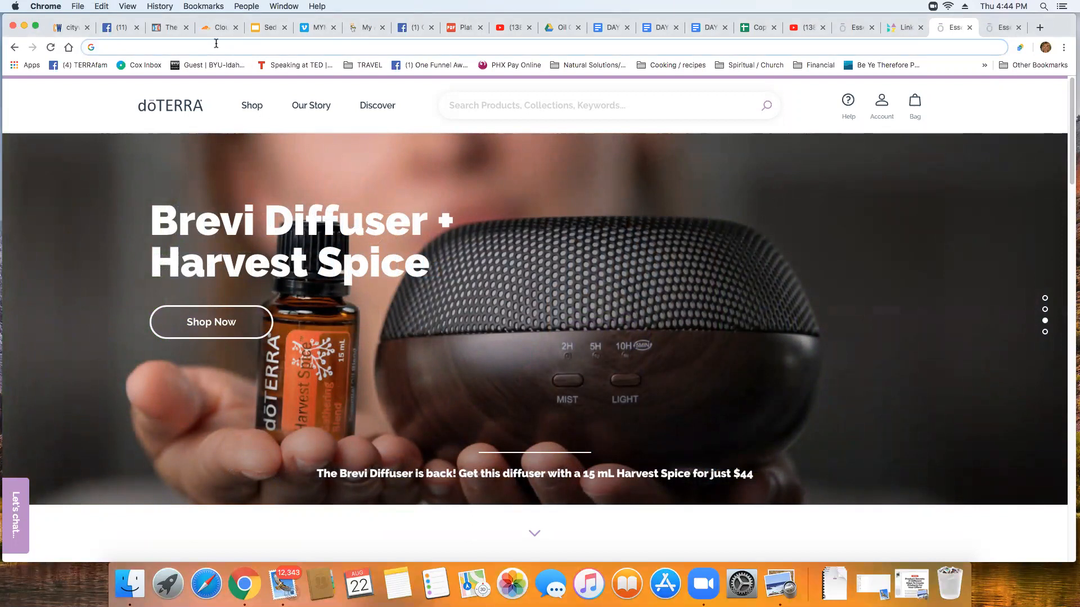
pyautogui.write('lab')
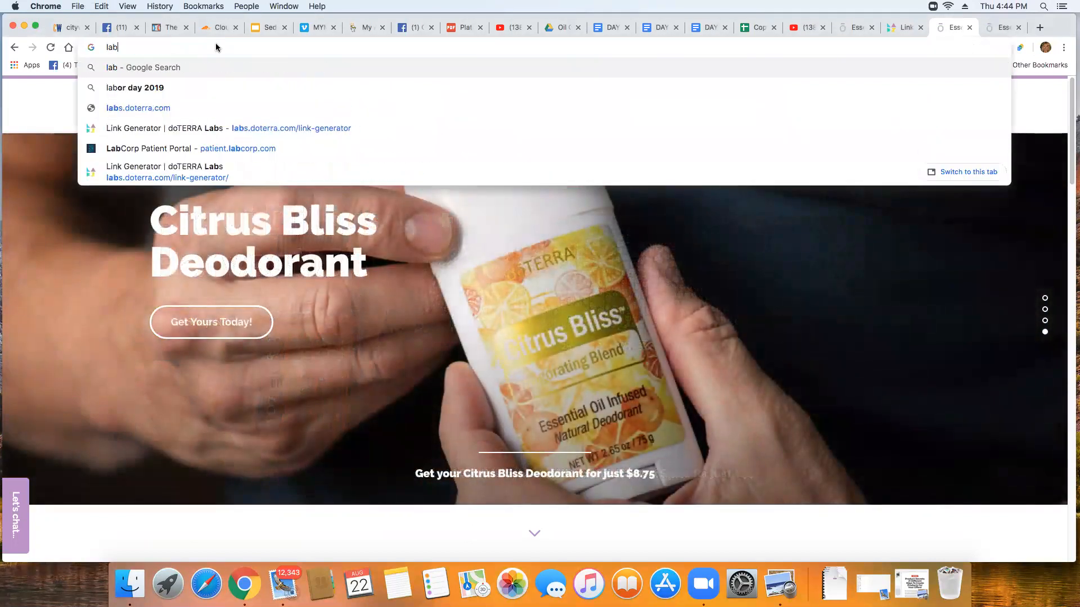
pyautogui.write('s.')
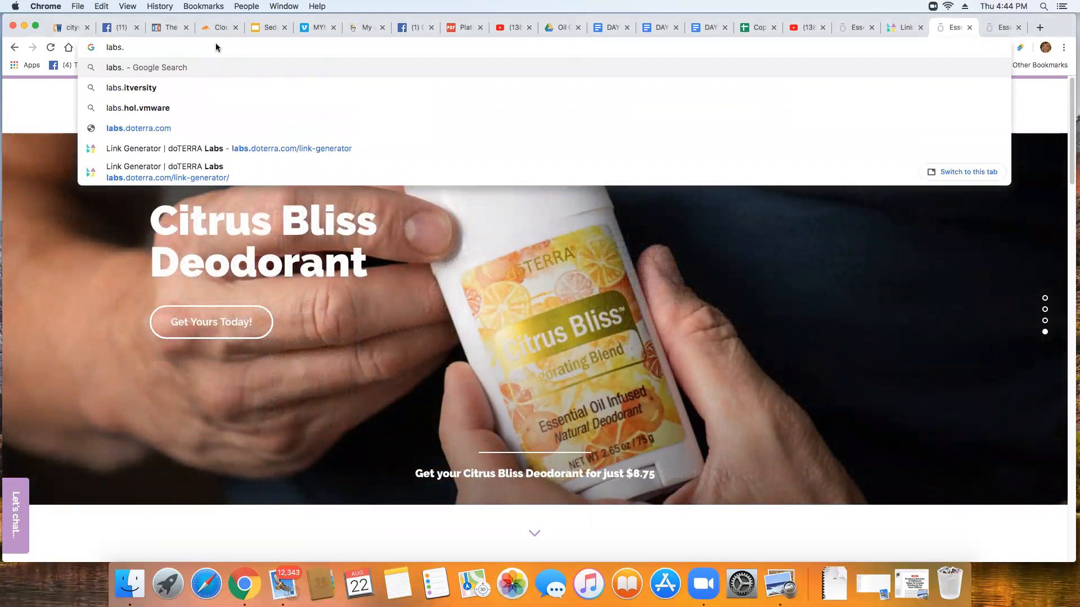
pyautogui.write('do')
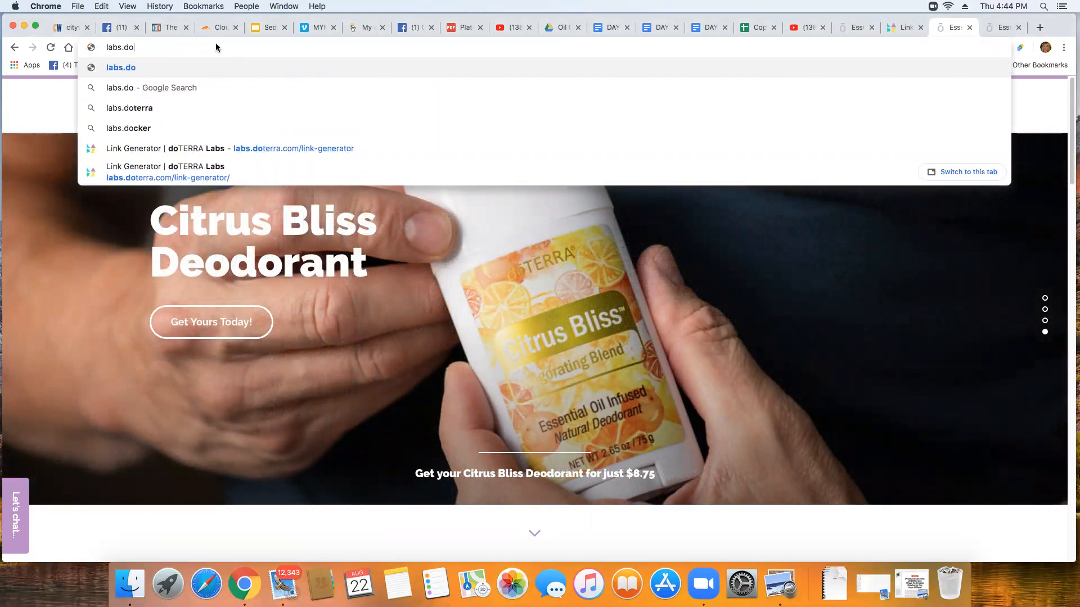
pyautogui.write('terra')
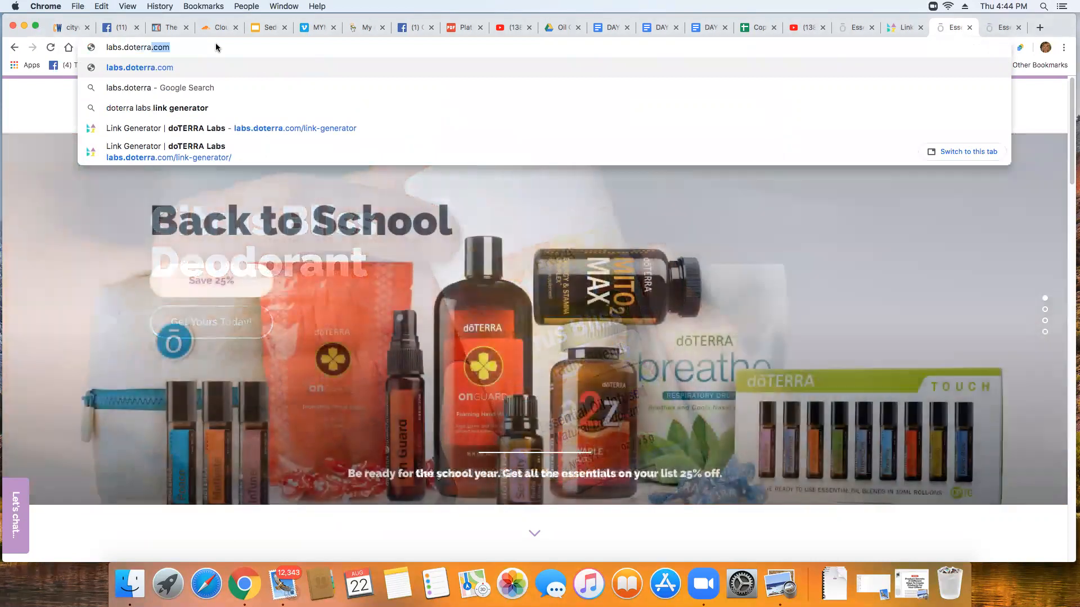
pyautogui.write('.com/')
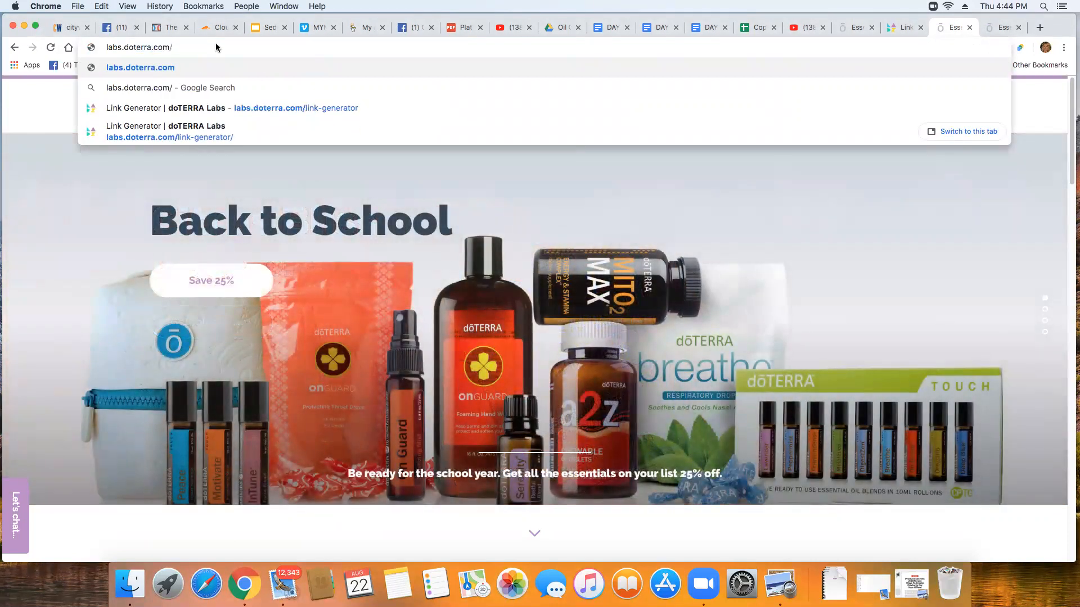
pyautogui.write('link-')
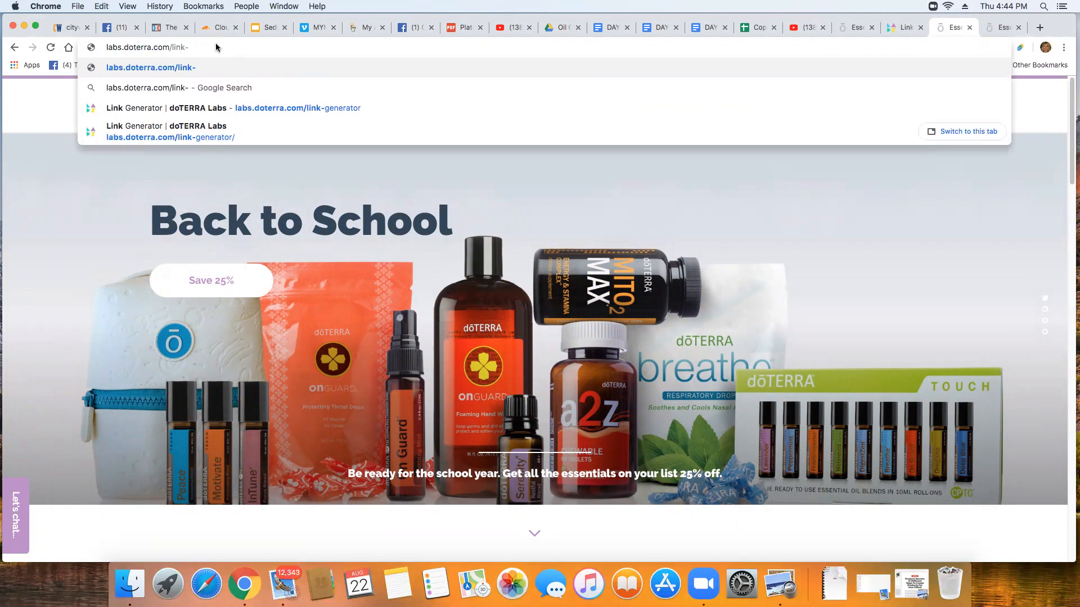
pyautogui.write('gen')
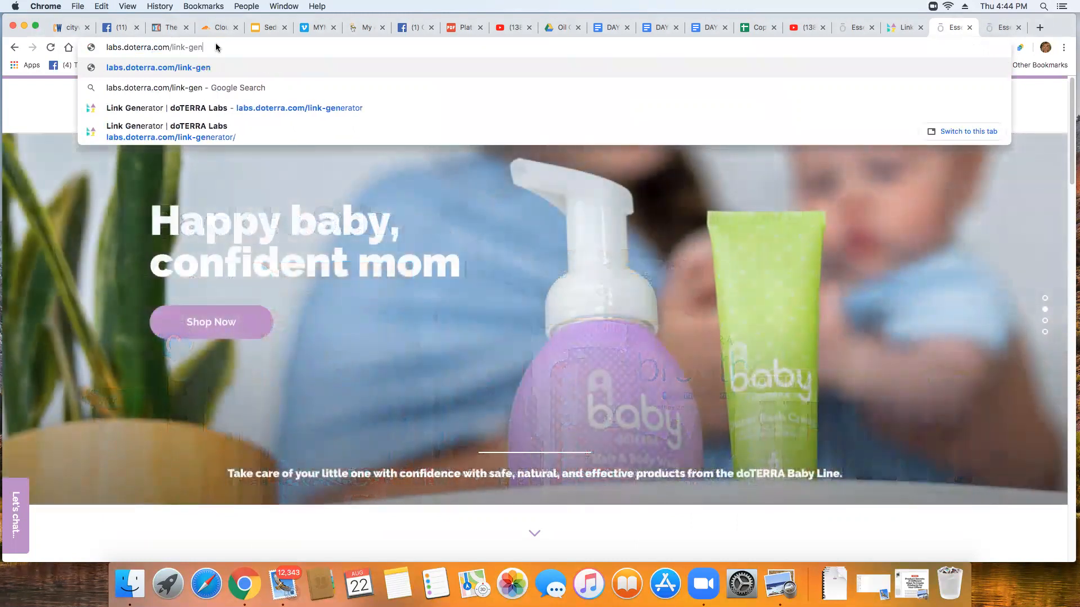
pyautogui.write('erator')
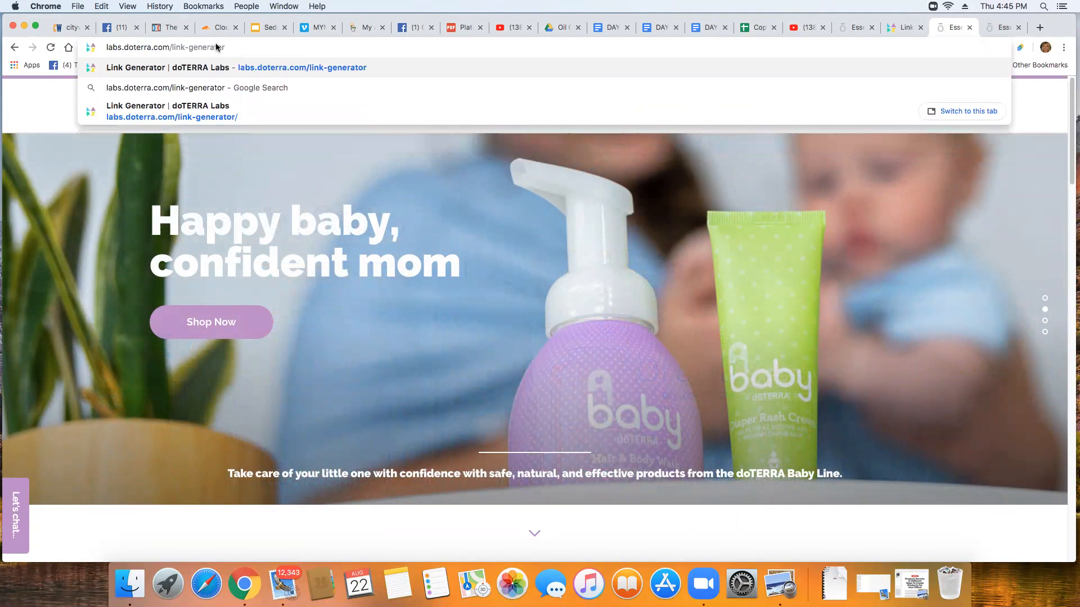
pyautogui.press('Return')
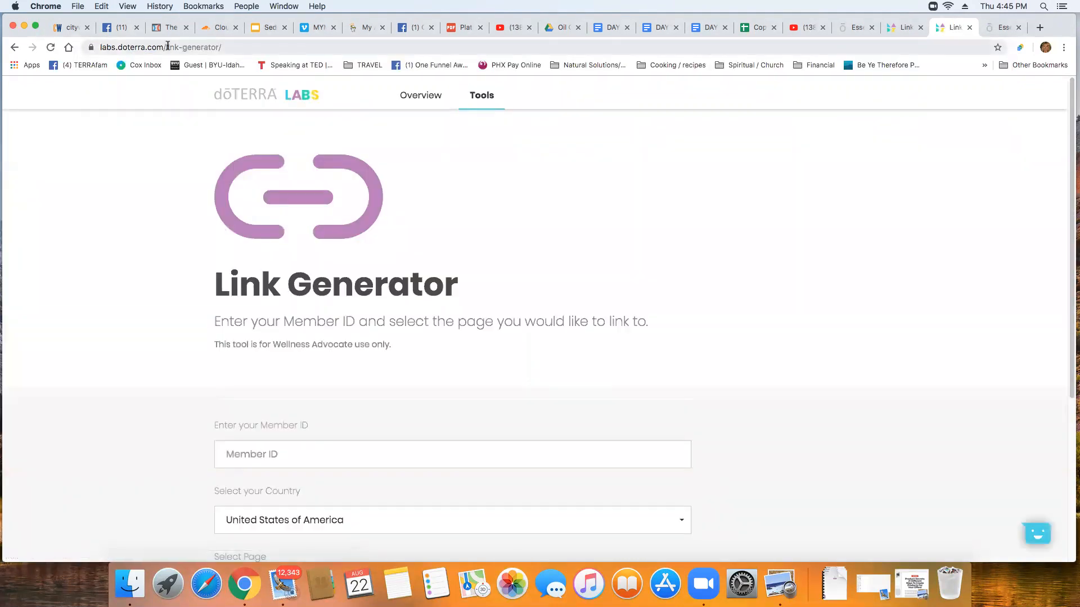
# Scroll down the form and enter your member ID, fixing a mistyped digit
pyautogui.scroll(-3, 350, 386)
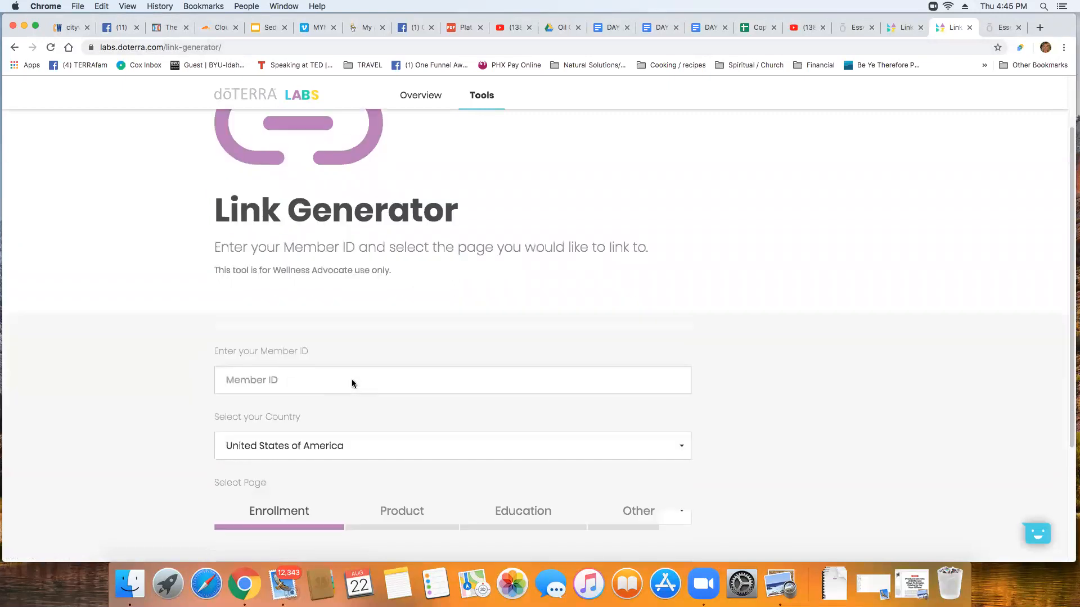
pyautogui.scroll(-3, 352, 384)
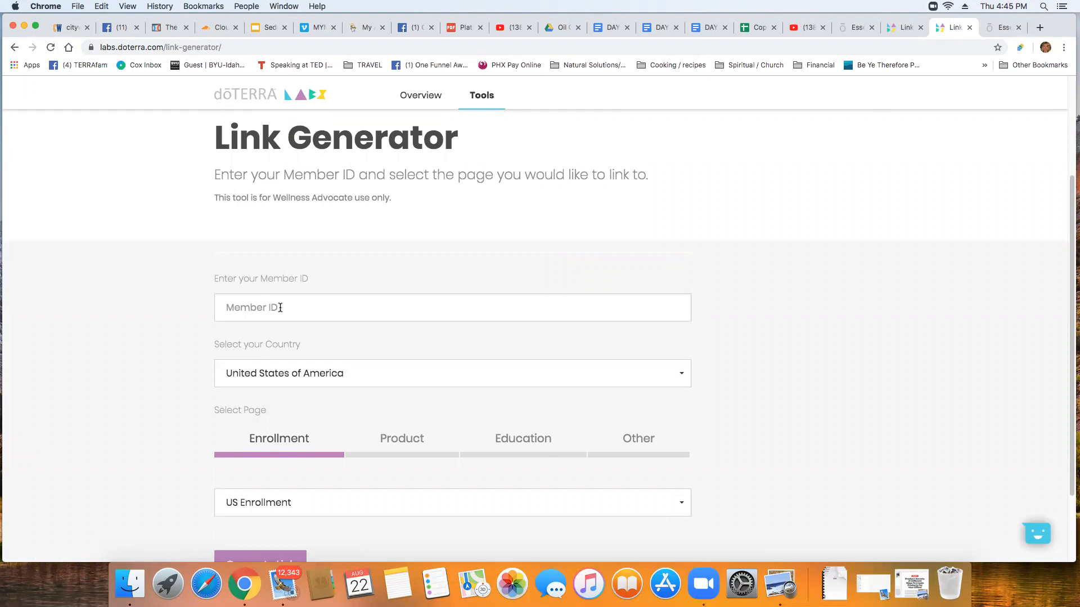
pyautogui.scroll(-3, 281, 308)
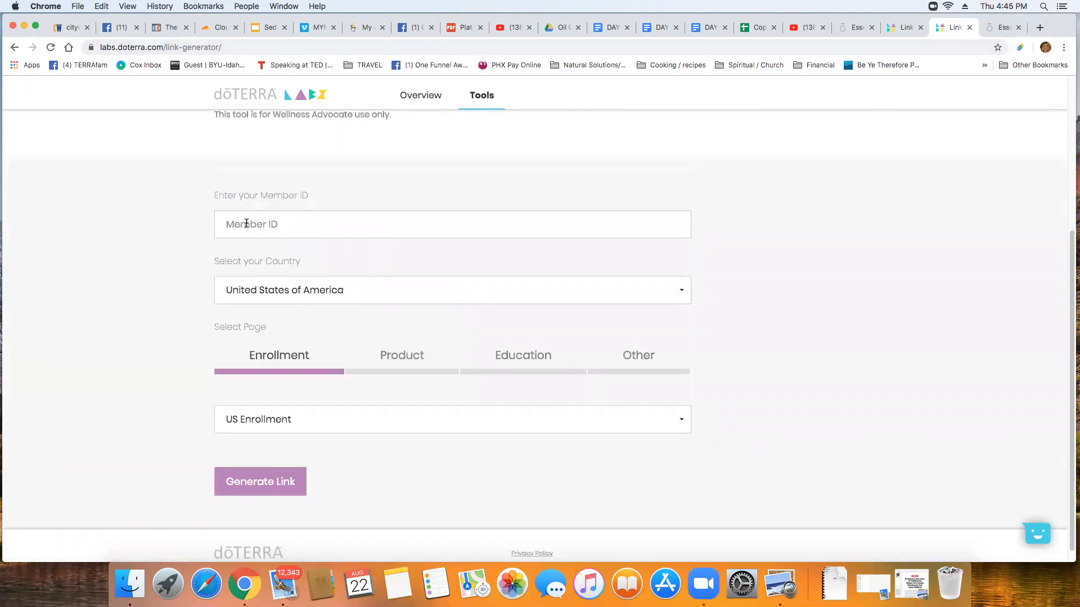
pyautogui.click(246, 224)
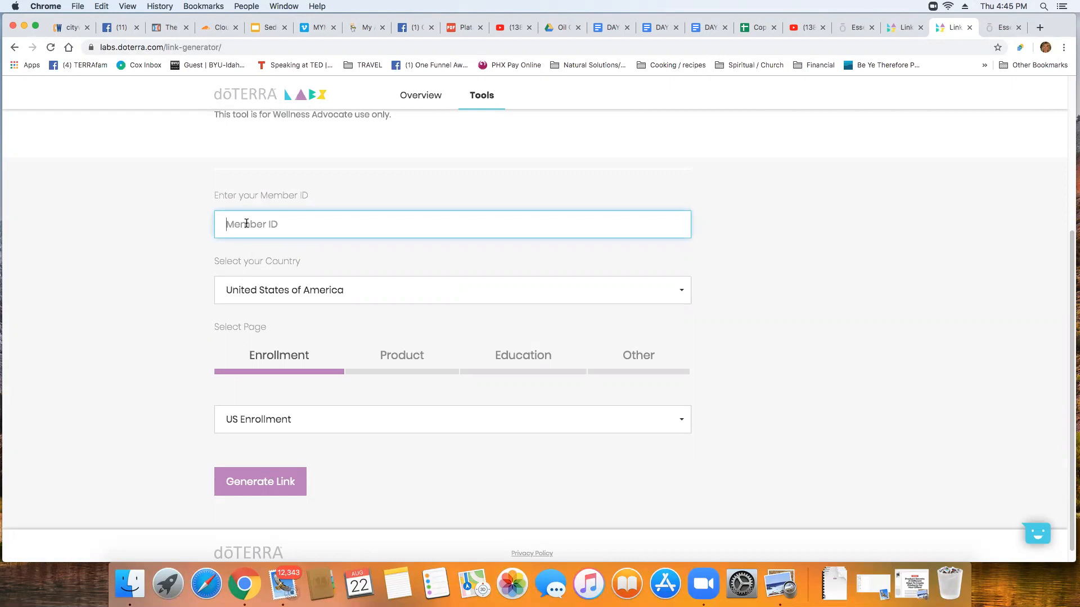
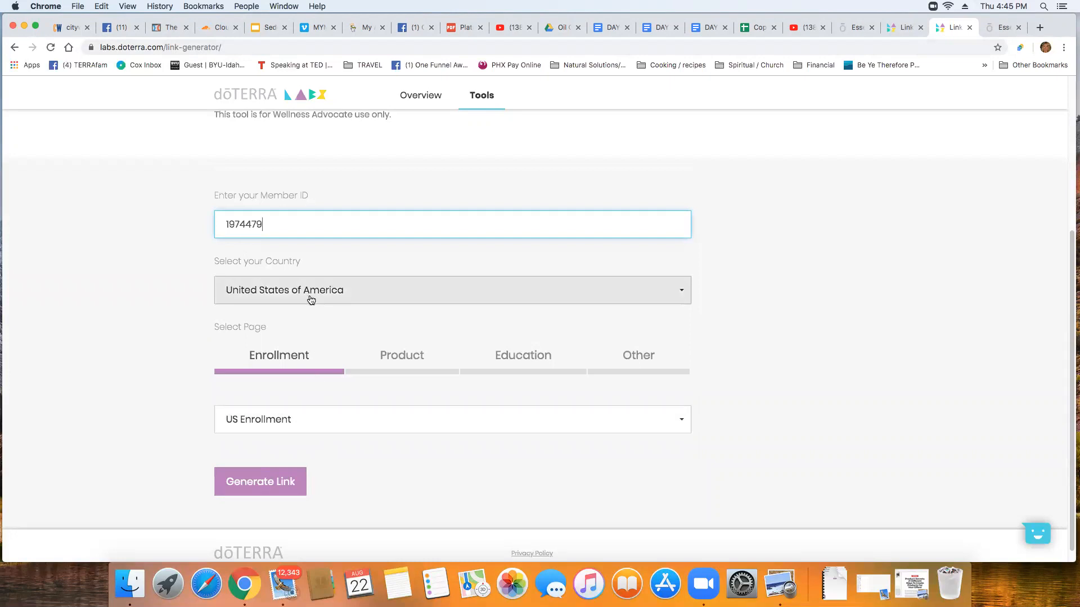
pyautogui.click(676, 292)
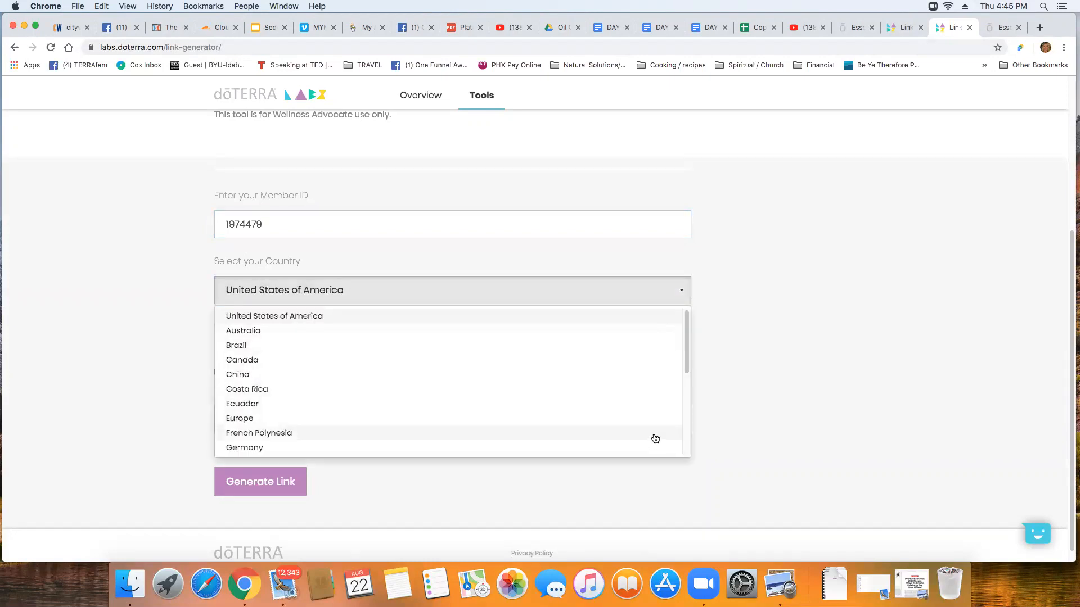
pyautogui.click(705, 296)
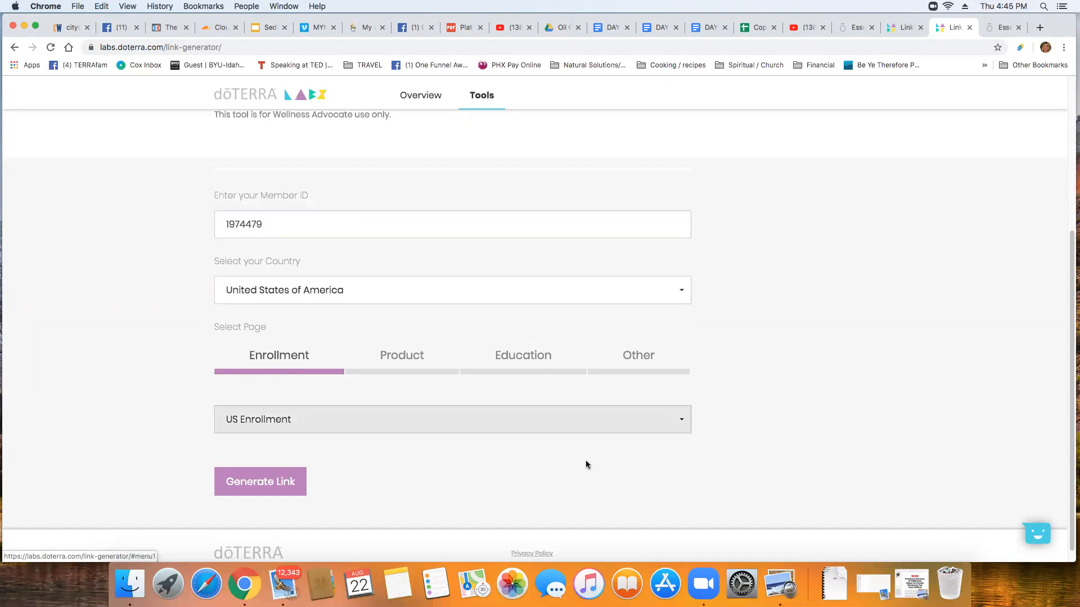
pyautogui.click(679, 425)
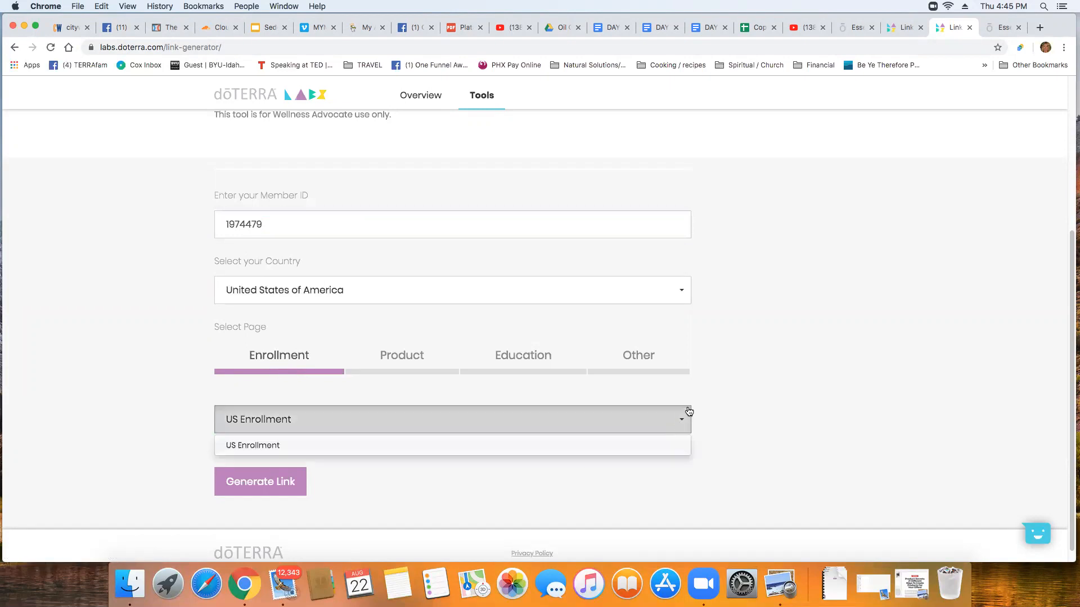
pyautogui.click(697, 390)
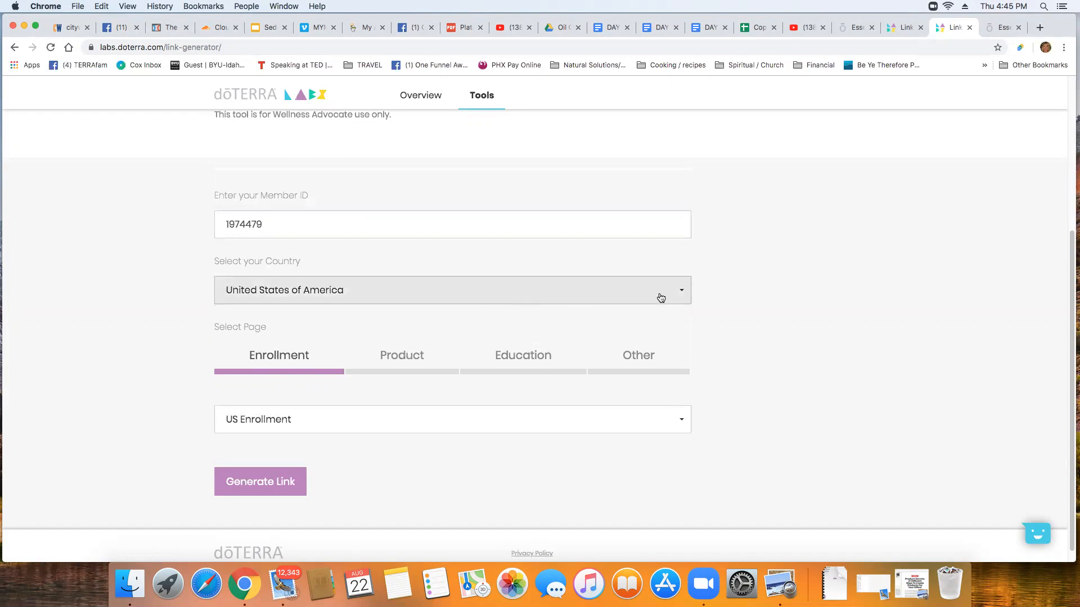
pyautogui.click(679, 289)
pyautogui.click(661, 345)
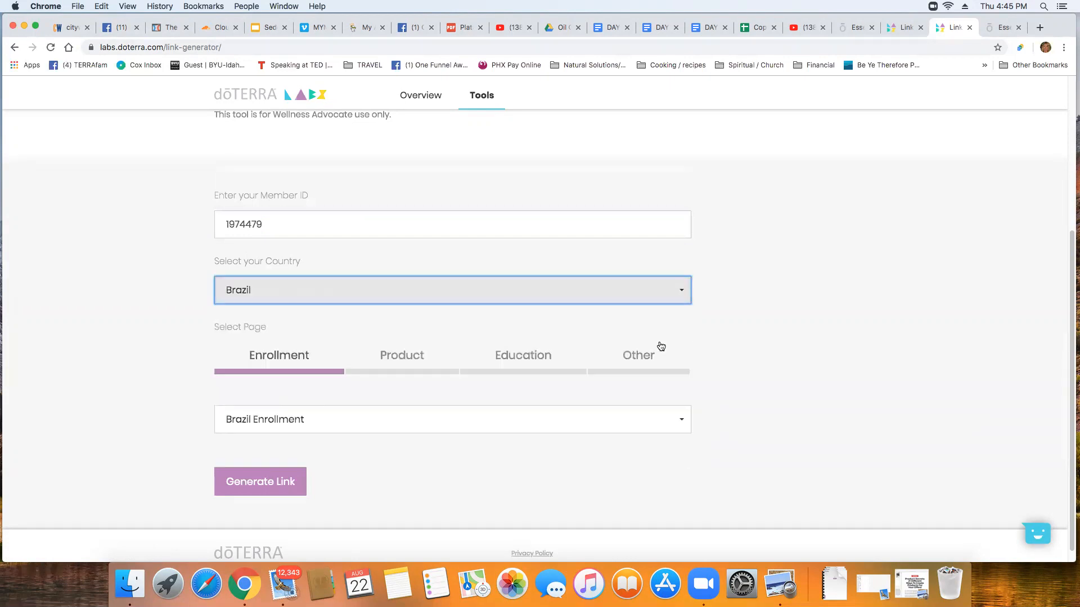
pyautogui.click(682, 487)
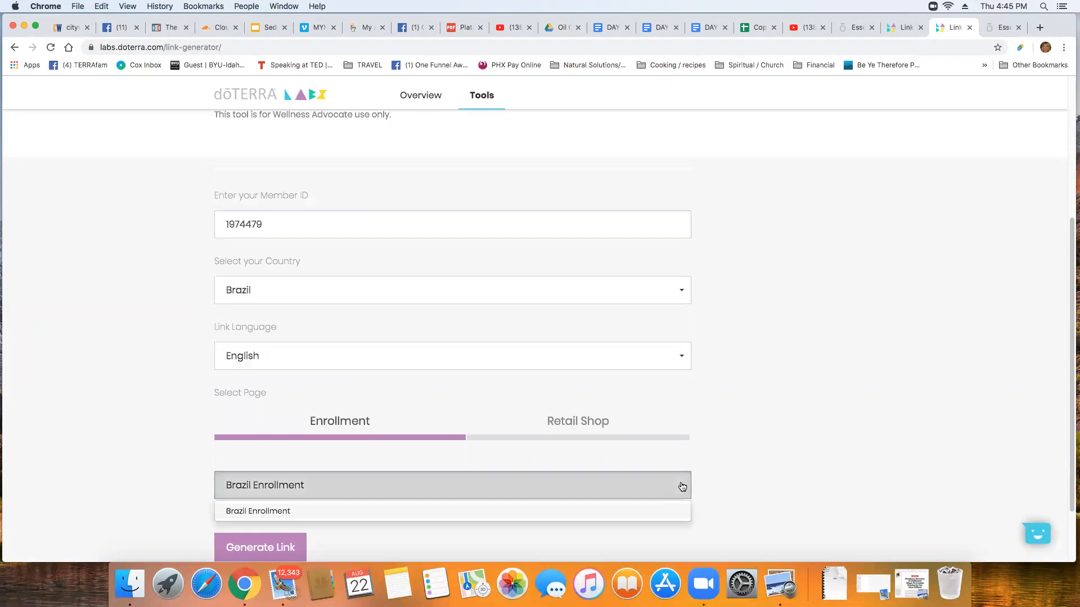
pyautogui.click(683, 293)
pyautogui.click(665, 316)
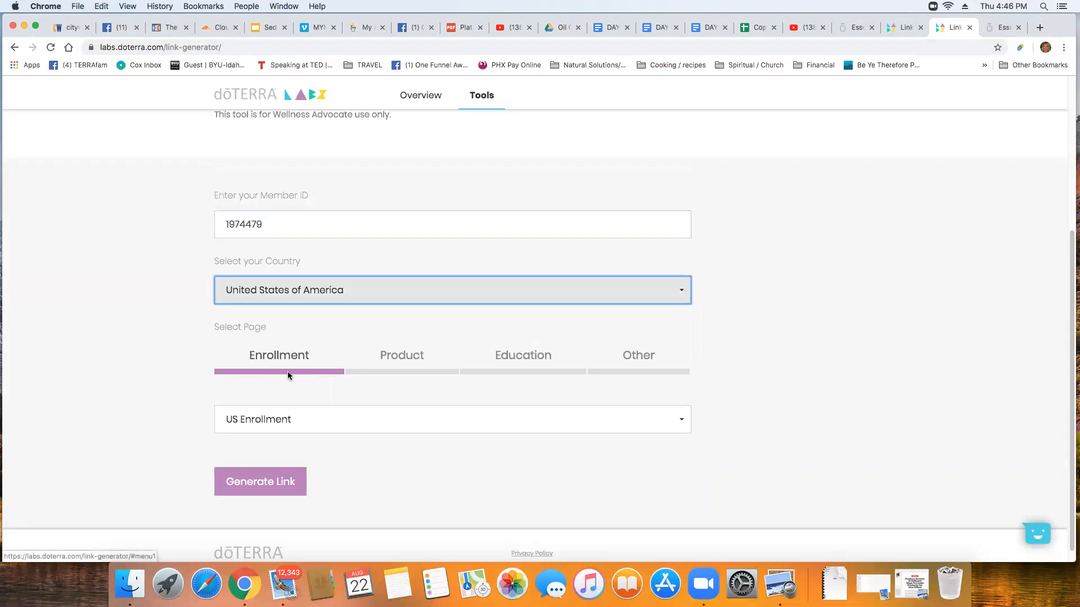
# Browse the Product and Other page lists without changing them, leaving dōTERRA Home Page selected
pyautogui.click(398, 369)
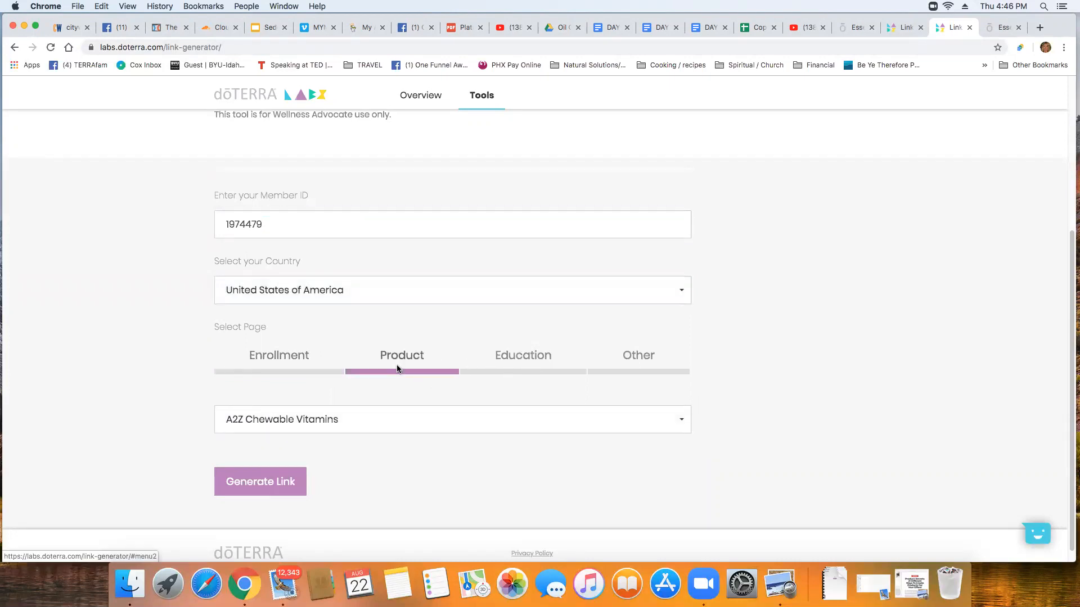
pyautogui.click(679, 422)
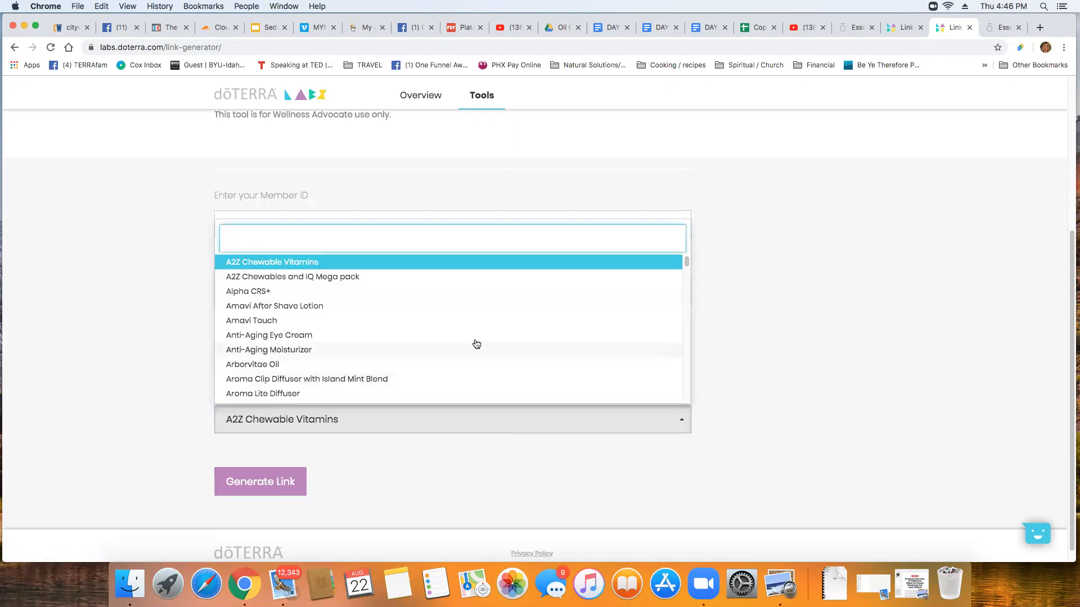
pyautogui.scroll(-5, 476, 344)
pyautogui.scroll(-10, 476, 344)
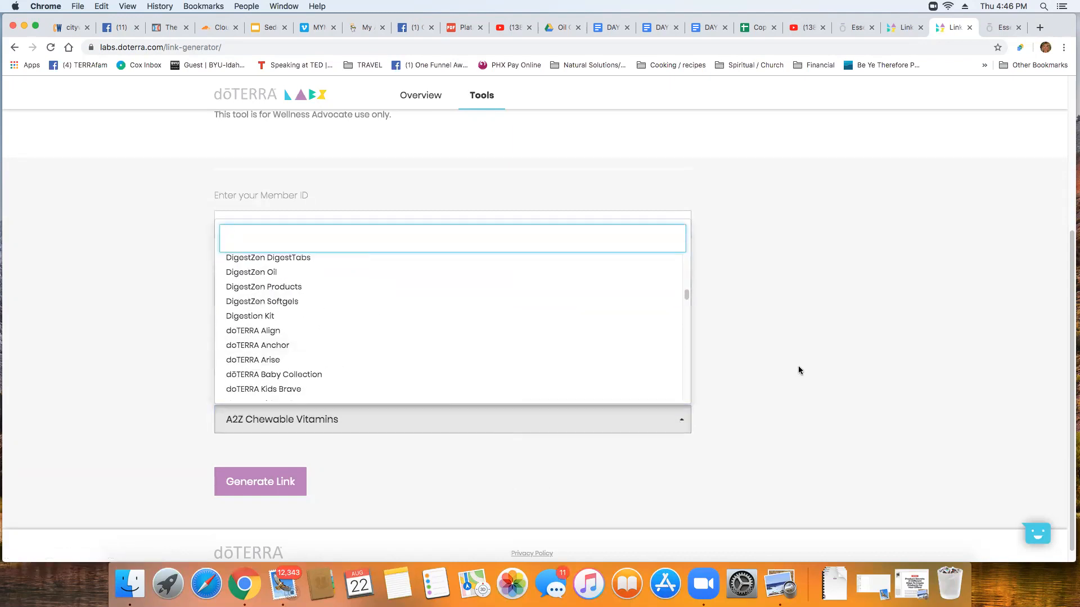
pyautogui.click(698, 386)
pyautogui.click(634, 363)
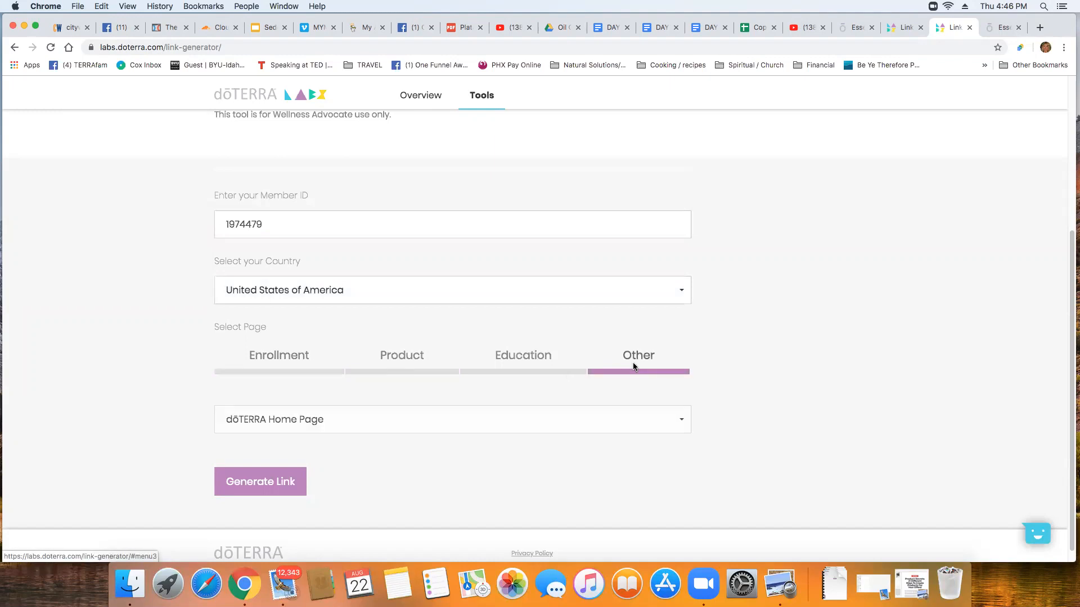
pyautogui.click(680, 422)
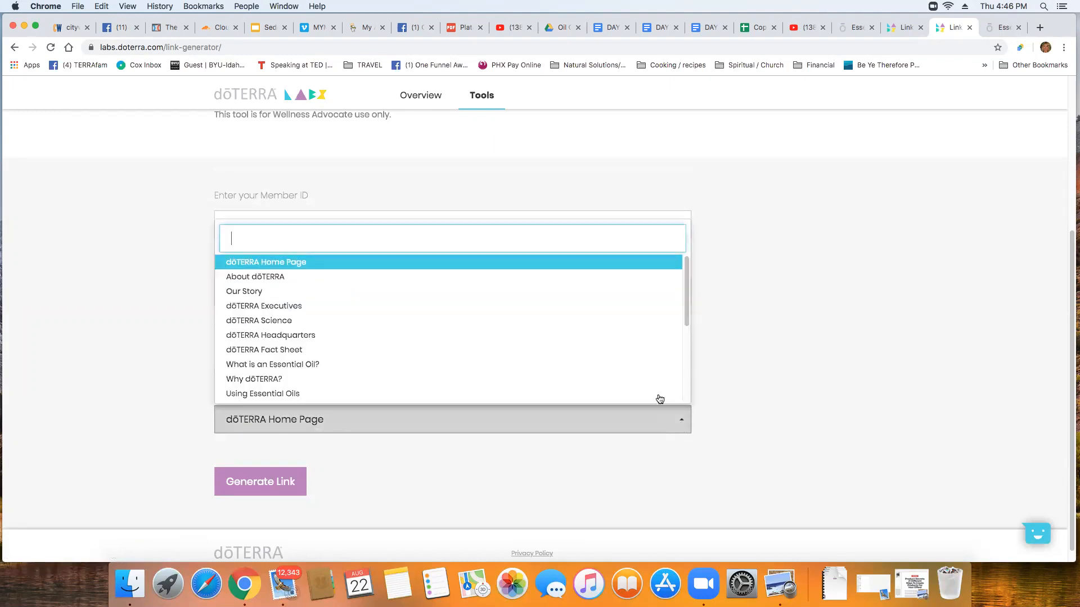
pyautogui.scroll(-5, 550, 335)
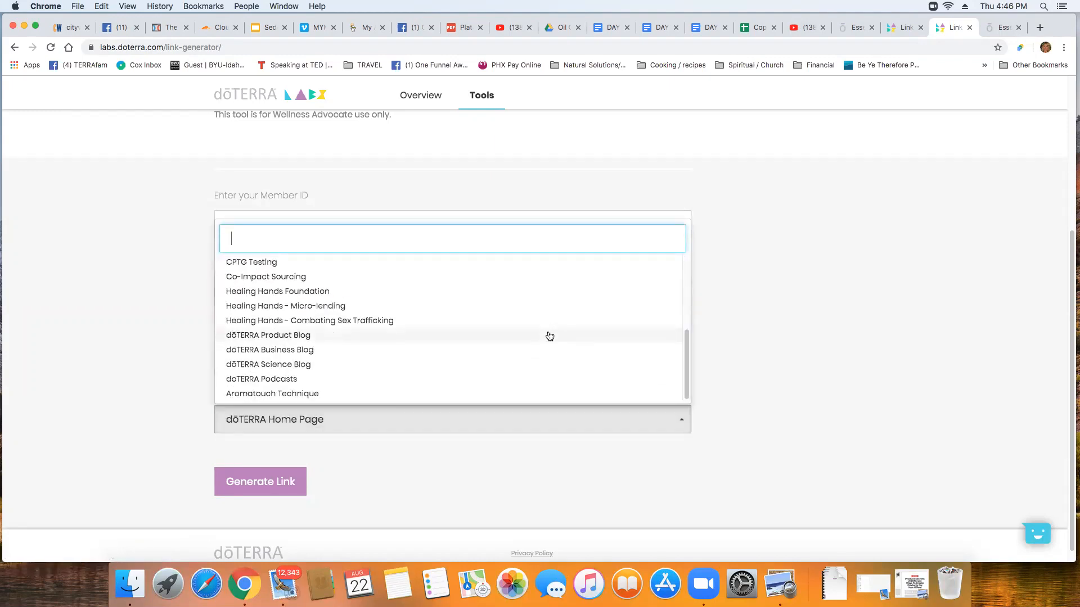
pyautogui.scroll(-1, 549, 335)
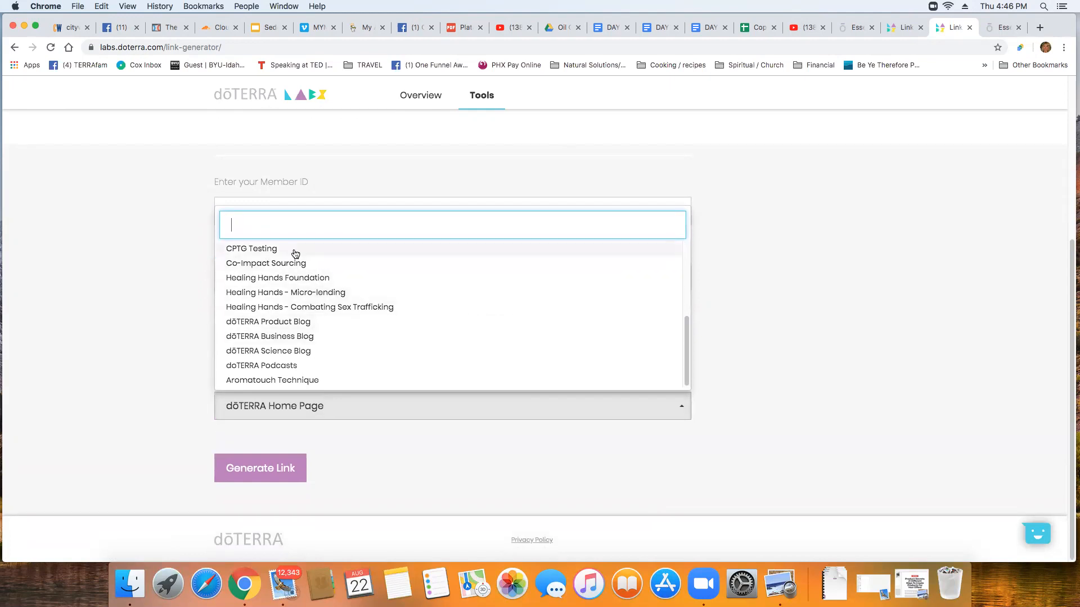
pyautogui.click(757, 315)
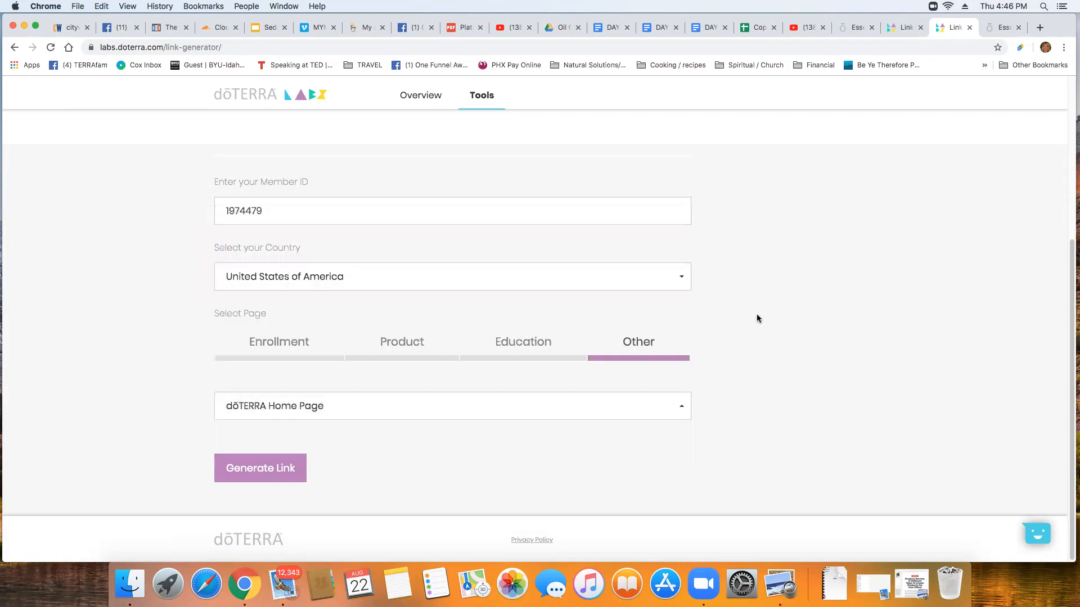
# Switch the page type to Education and choose Digestive System from the list
pyautogui.click(521, 344)
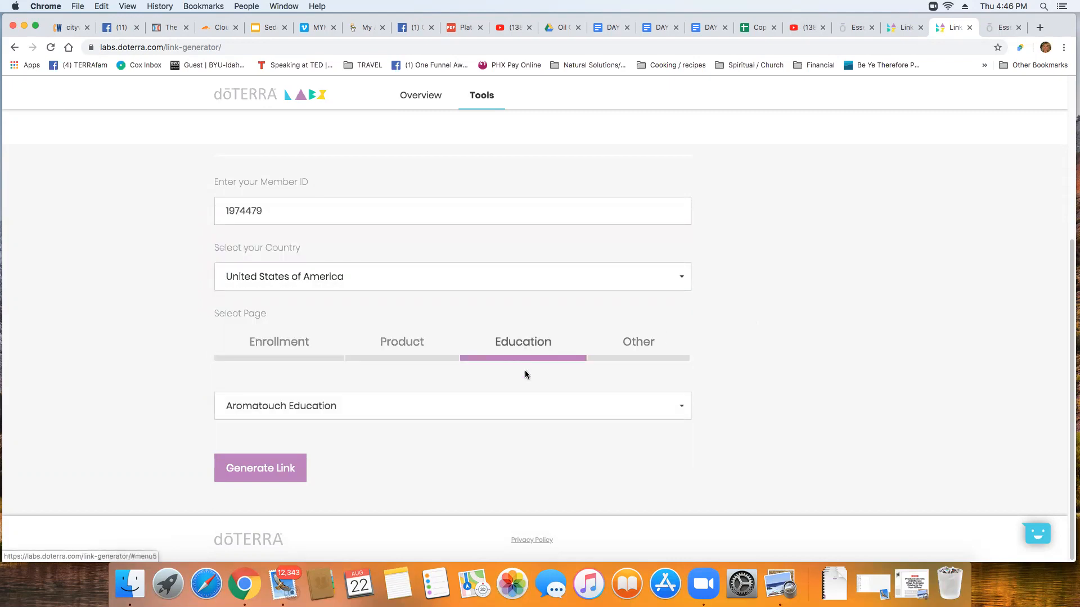
pyautogui.click(682, 410)
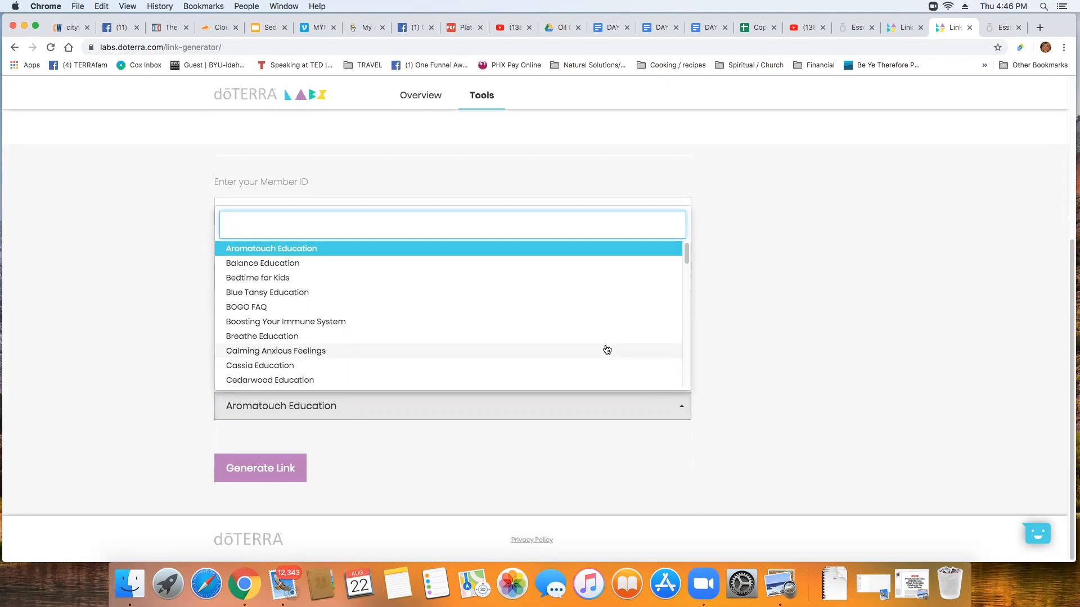
pyautogui.scroll(-2, 604, 349)
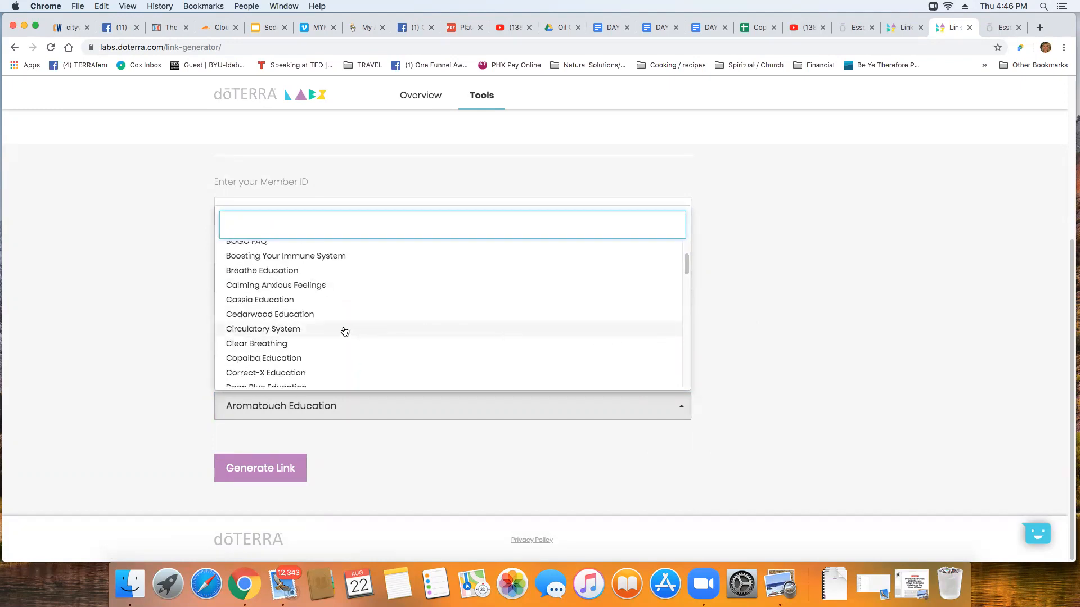
pyautogui.scroll(-2, 509, 338)
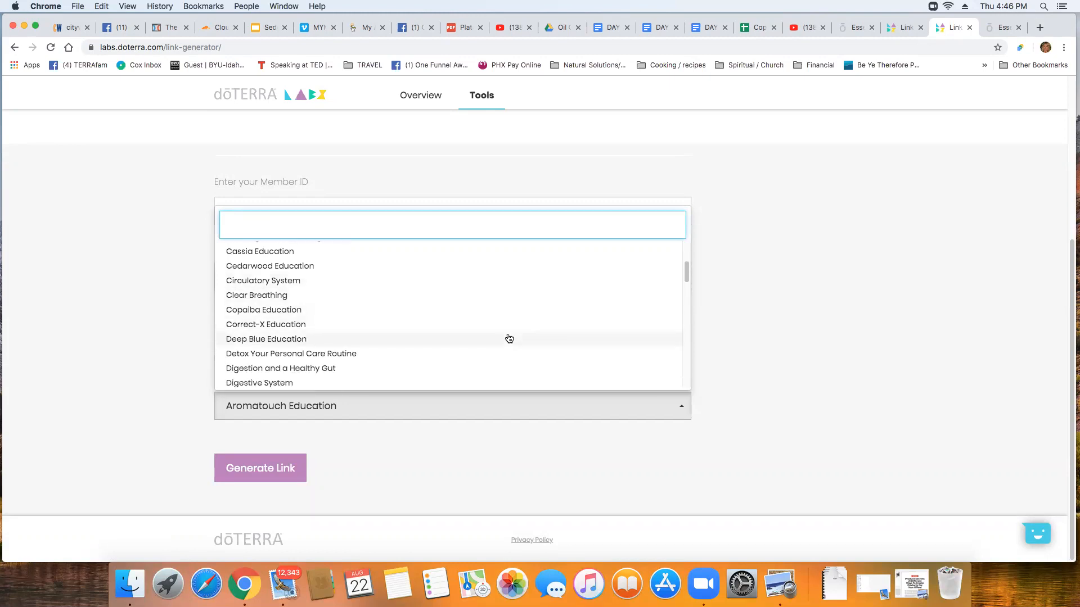
pyautogui.click(289, 383)
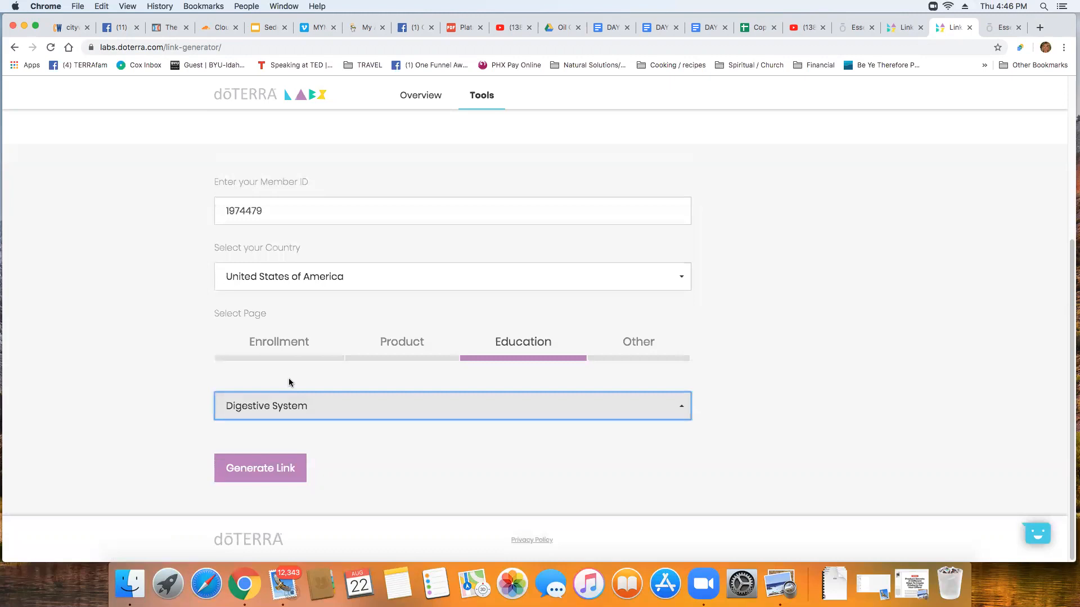
# Generate the Digestive System link, convert it to a bit.ly short link, and copy it
pyautogui.click(274, 478)
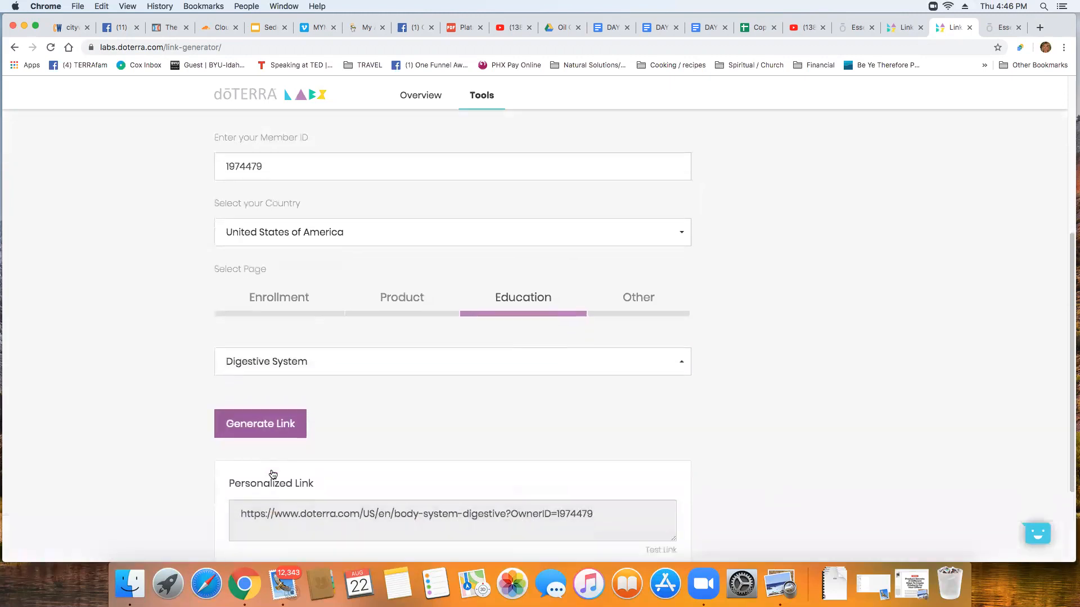
pyautogui.scroll(-3, 273, 475)
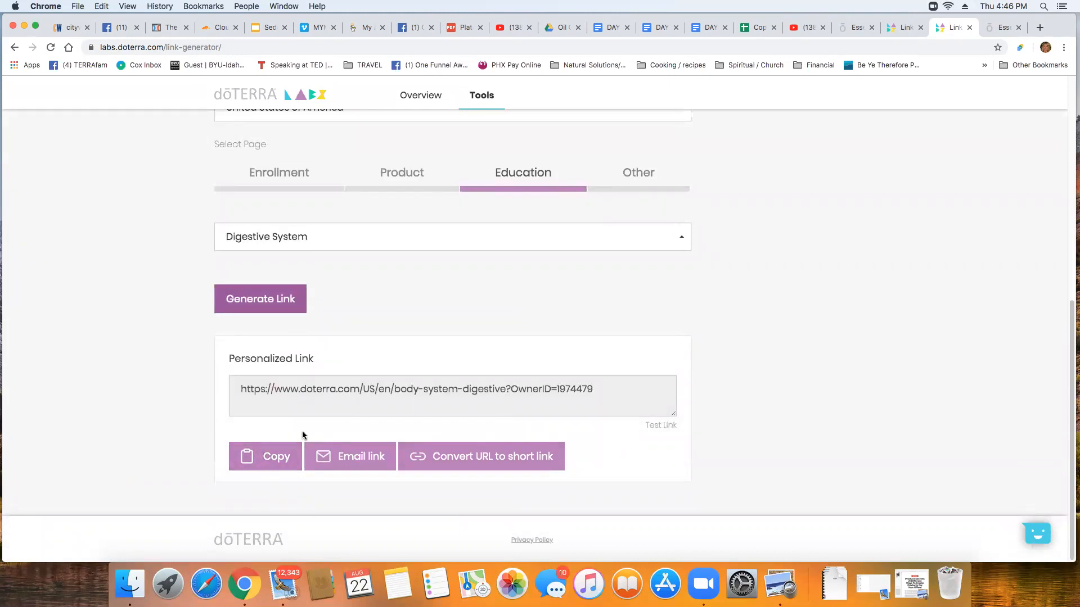
pyautogui.click(481, 460)
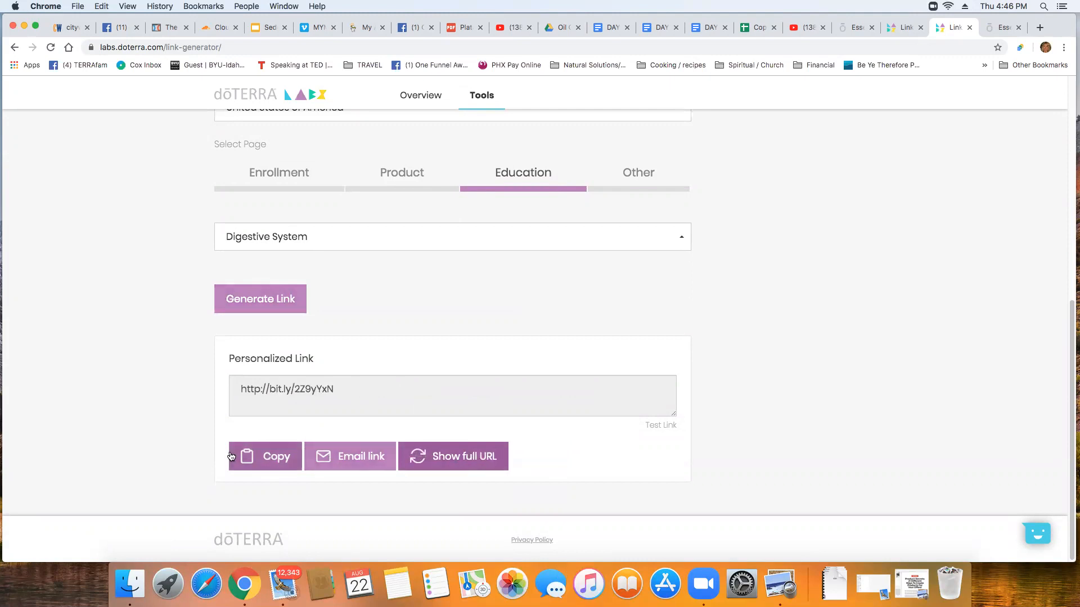
pyautogui.click(275, 460)
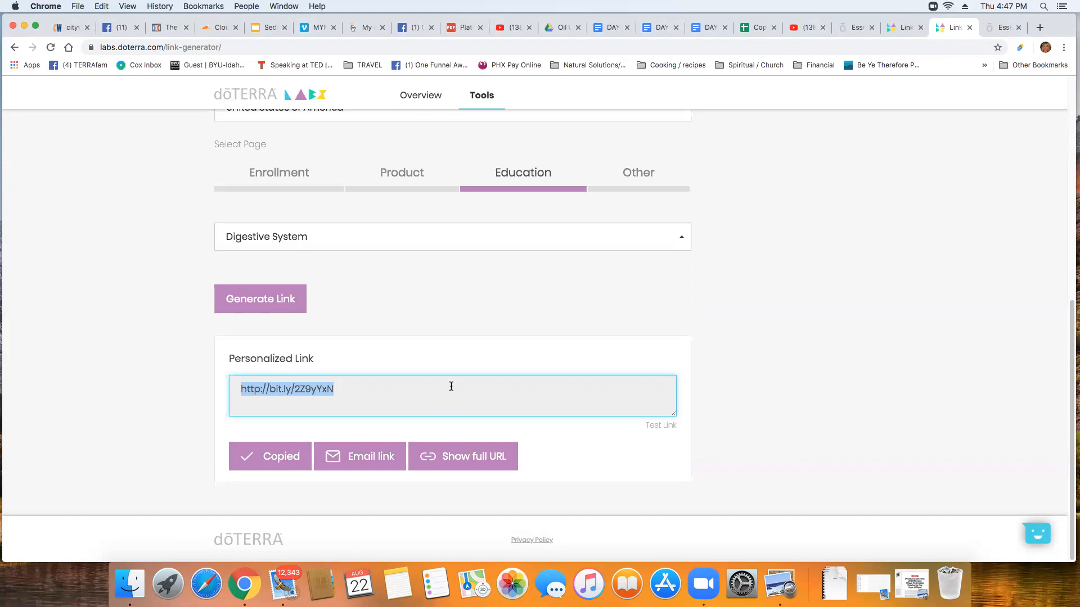
pyautogui.scroll(8, 706, 326)
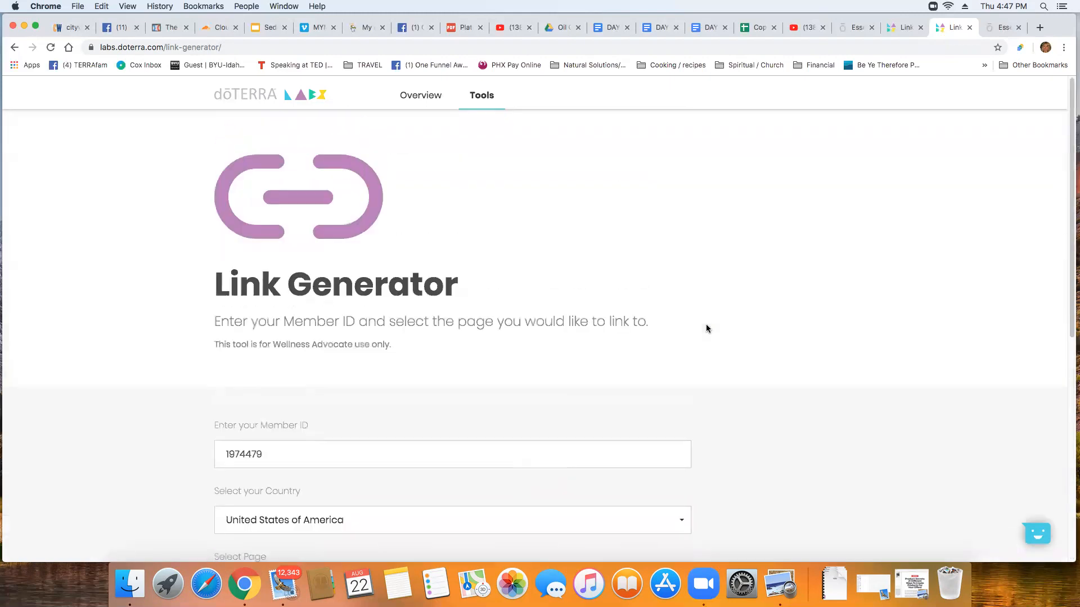
# Switch to the doterra.com tab and sign in through Account > Login
pyautogui.click(1002, 28)
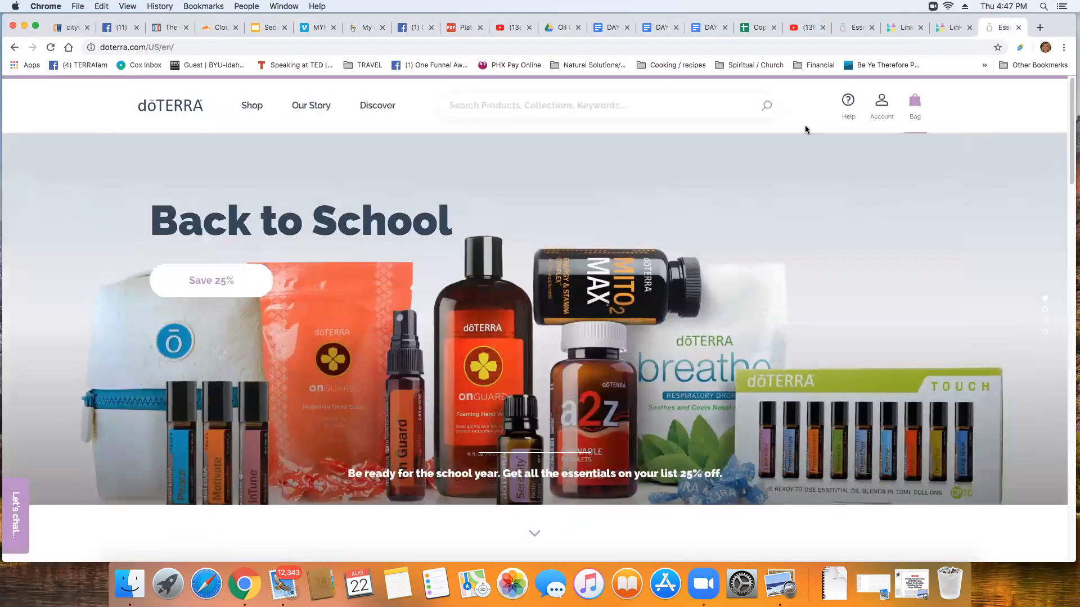
pyautogui.moveTo(880, 110)
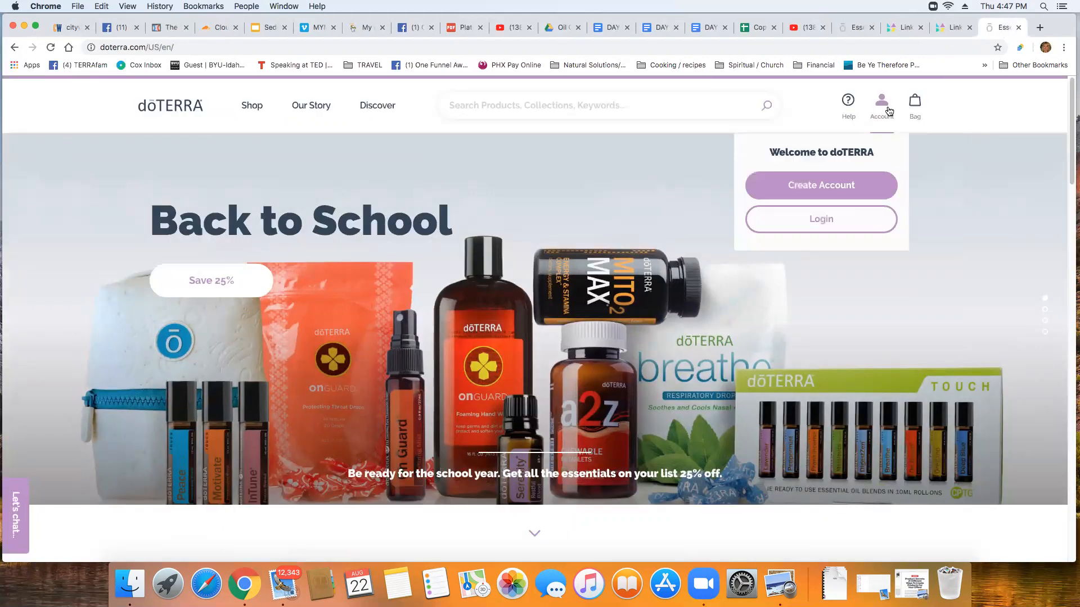
pyautogui.click(822, 224)
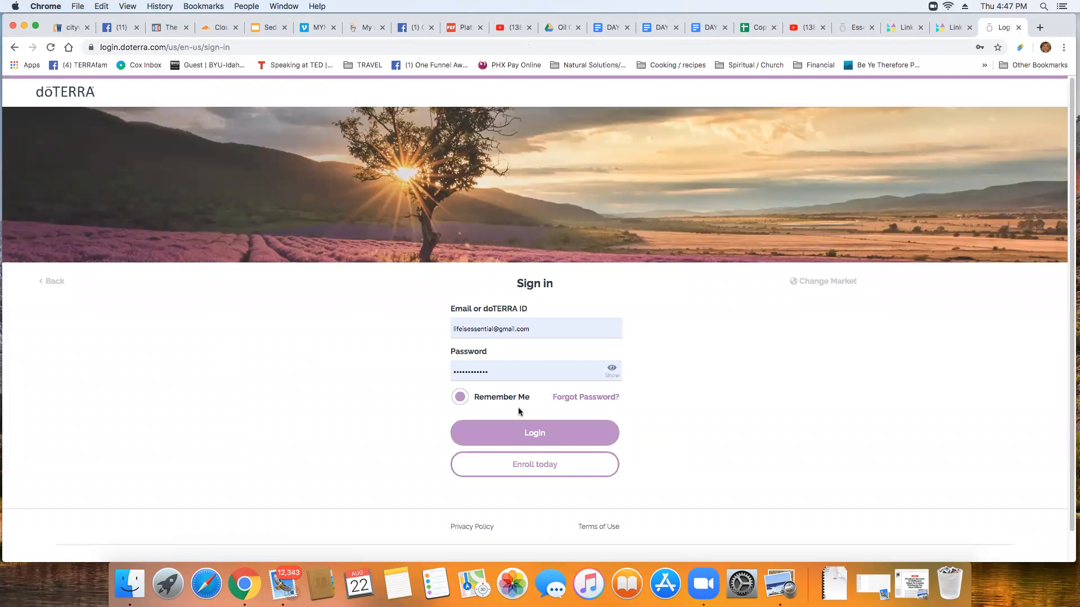
pyautogui.click(535, 435)
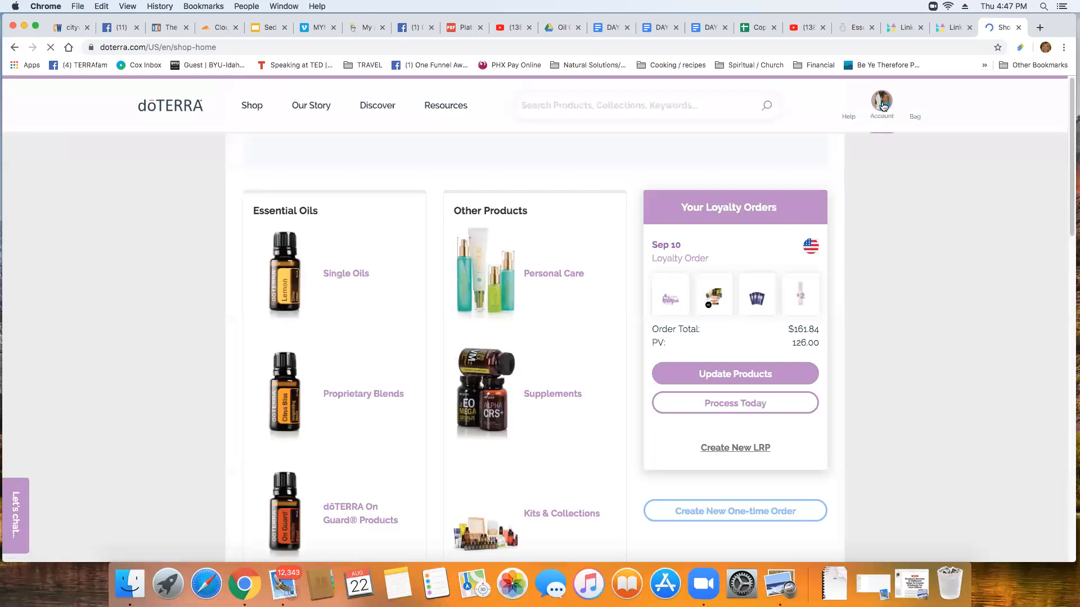
# Go to Account Profile, scroll to My Business and open its Link Generator
pyautogui.moveTo(882, 106)
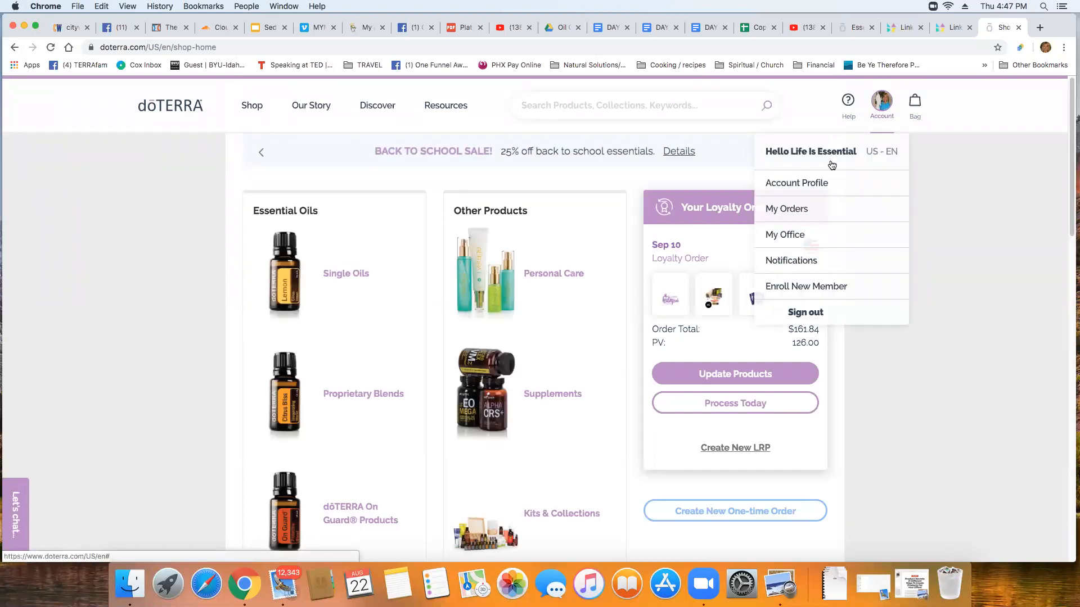
pyautogui.click(810, 185)
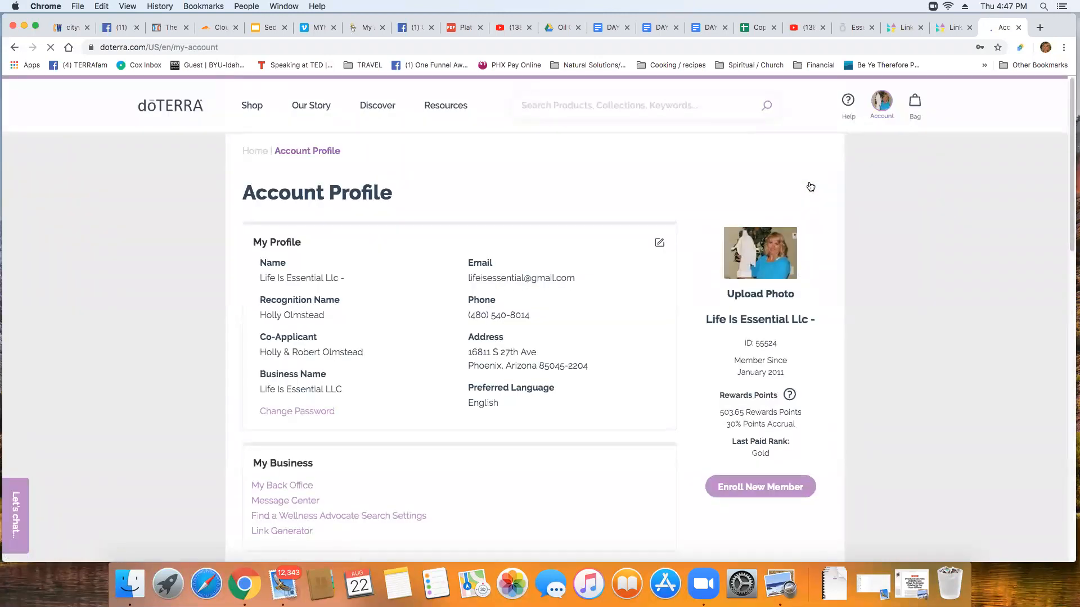
pyautogui.scroll(-4, 492, 304)
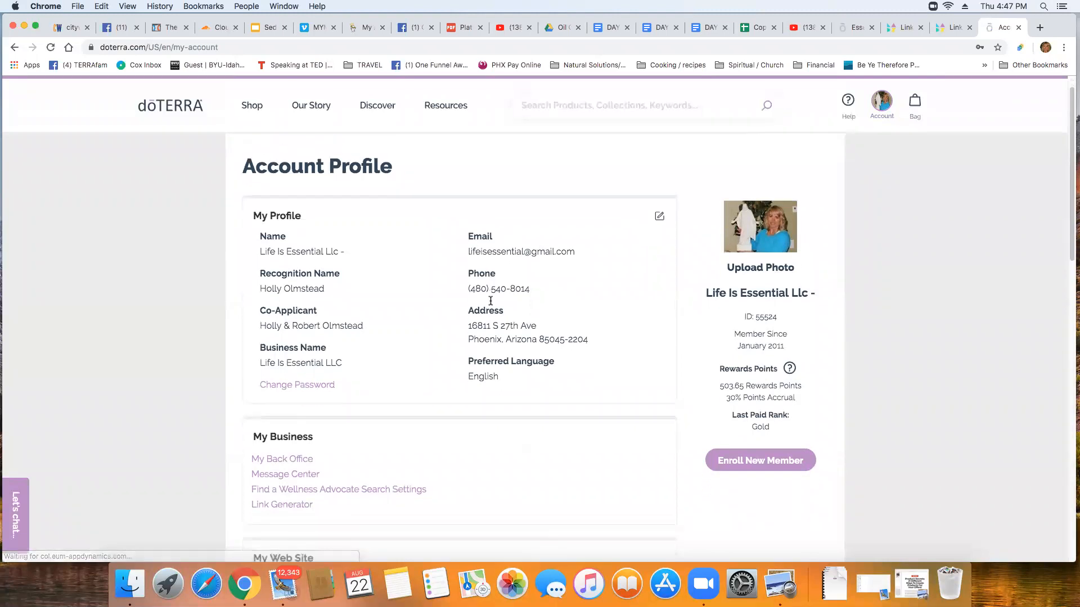
pyautogui.scroll(-4, 491, 301)
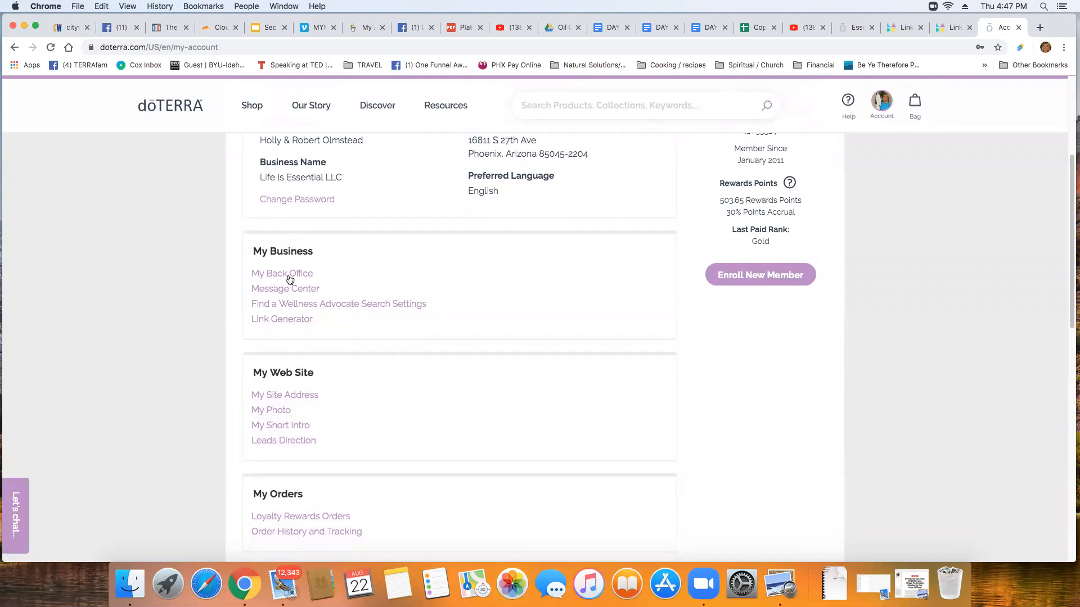
pyautogui.click(293, 324)
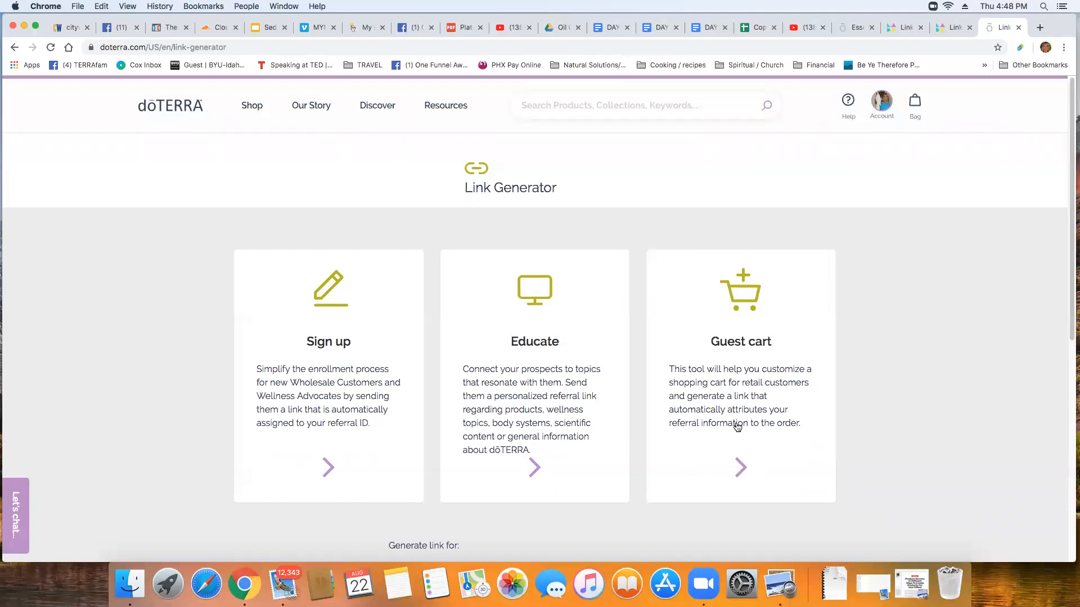
# Scroll down and choose the Educate link option
pyautogui.scroll(-1, 753, 440)
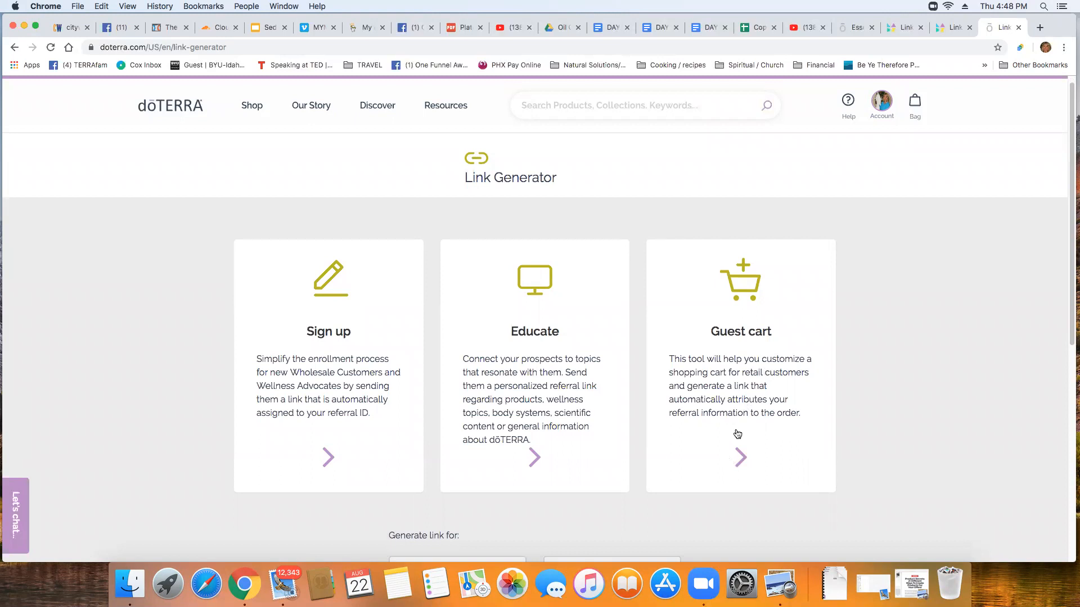
pyautogui.click(534, 457)
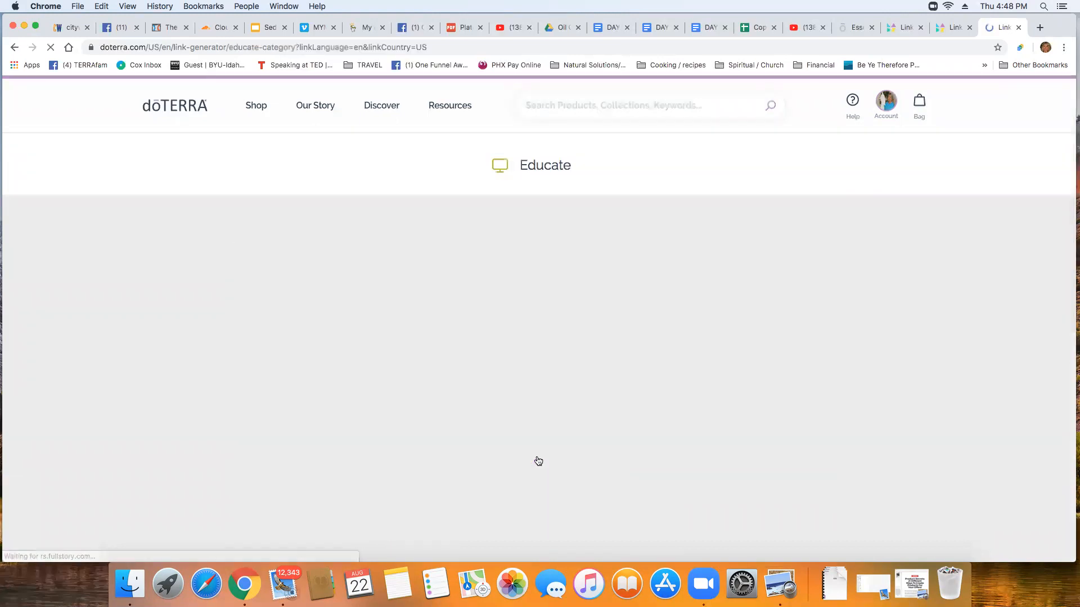
# View the Wellness Topics and Self Care pages, then go back to the Link Generator overview
pyautogui.scroll(-2, 865, 367)
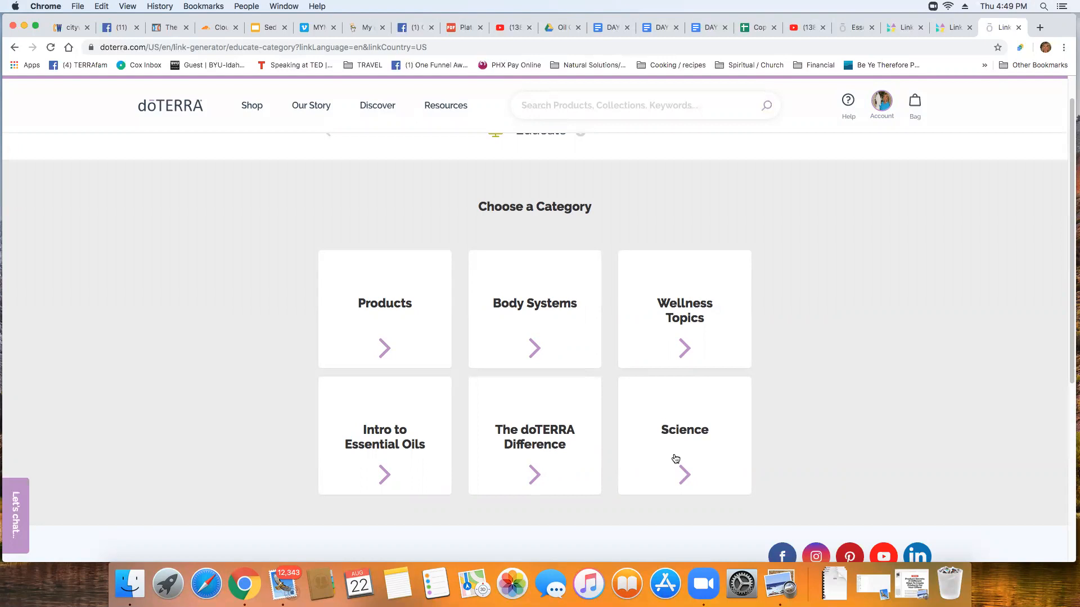
pyautogui.click(684, 351)
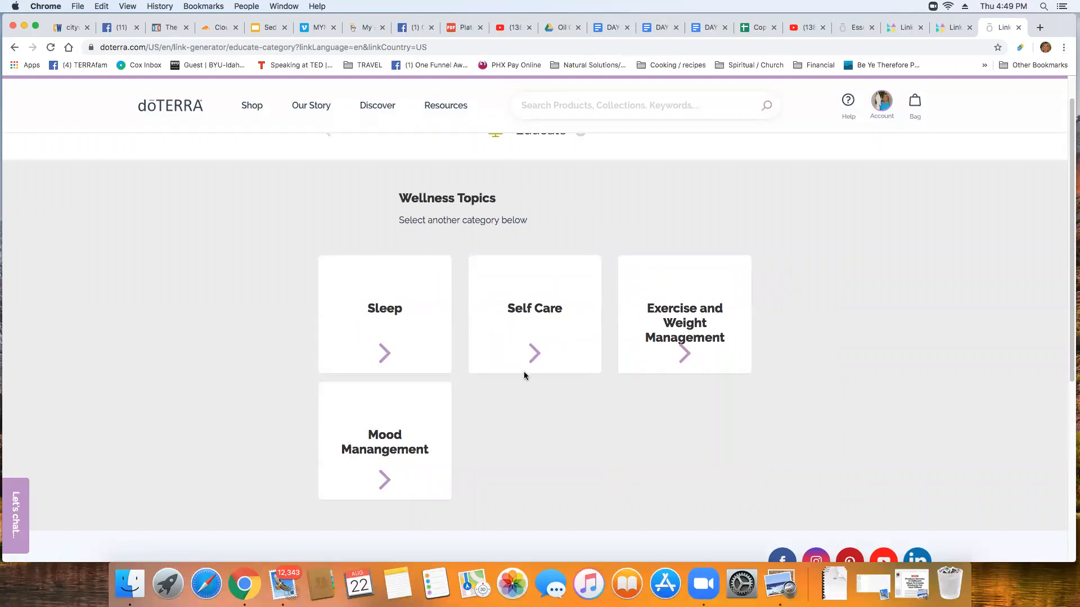
pyautogui.click(535, 358)
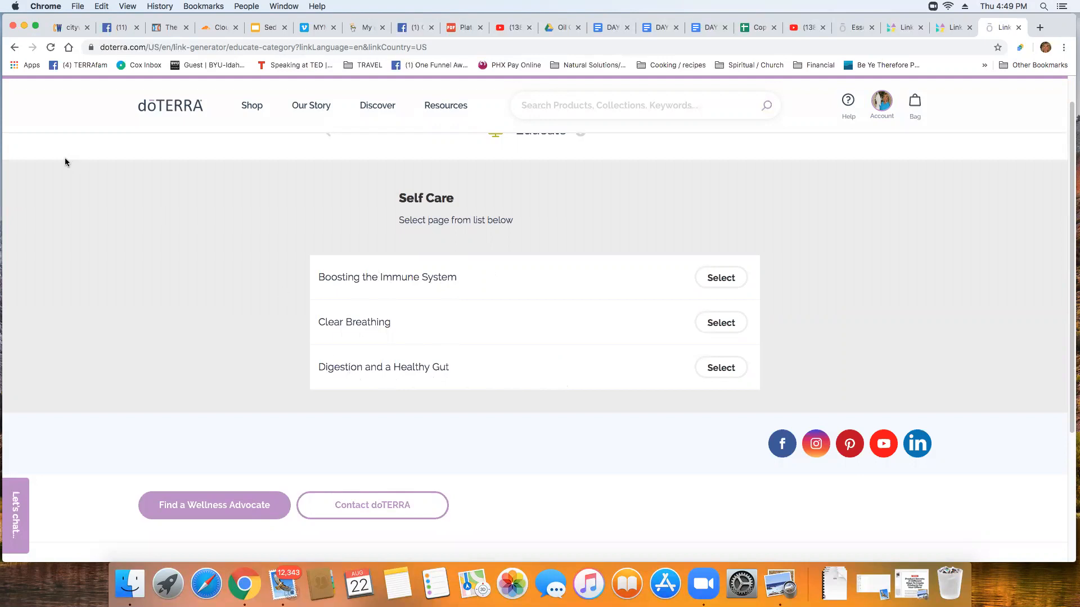
pyautogui.click(14, 47)
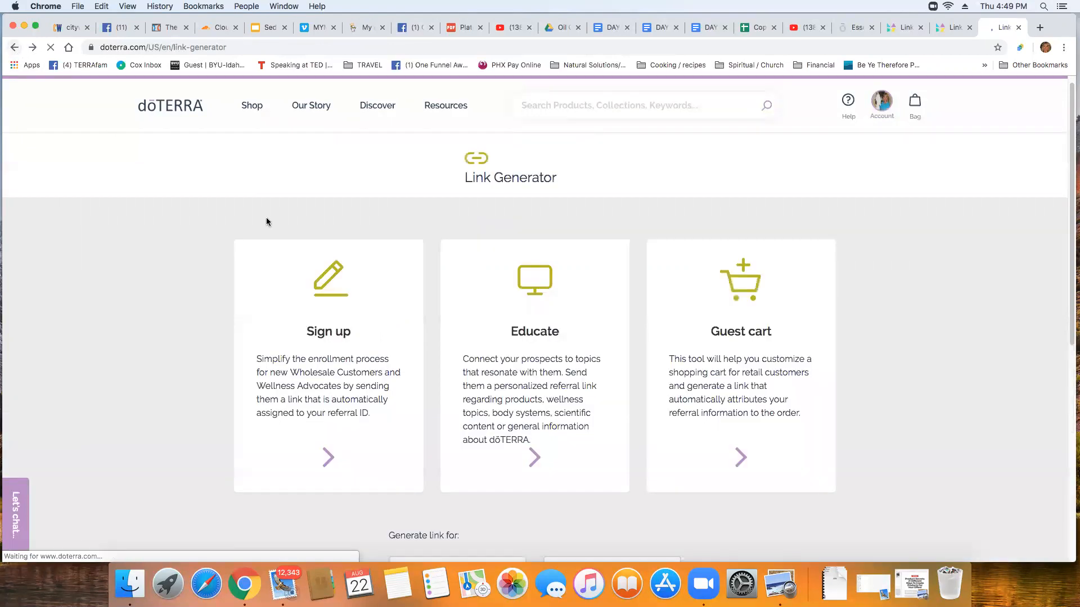
# Choose Educate, then Body Systems, and select the Digestive page
pyautogui.click(535, 460)
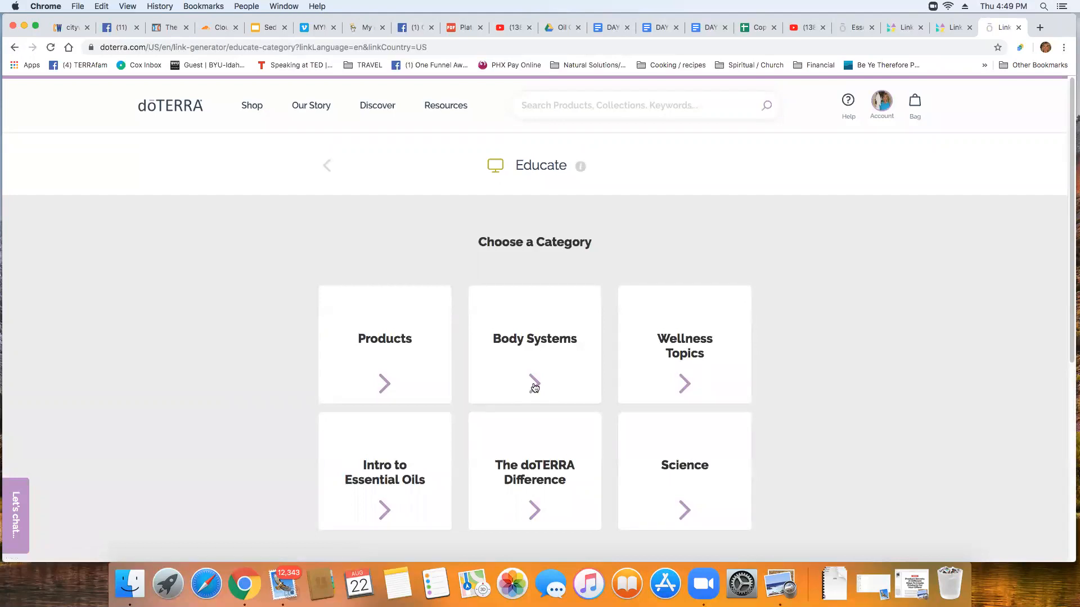
pyautogui.click(535, 387)
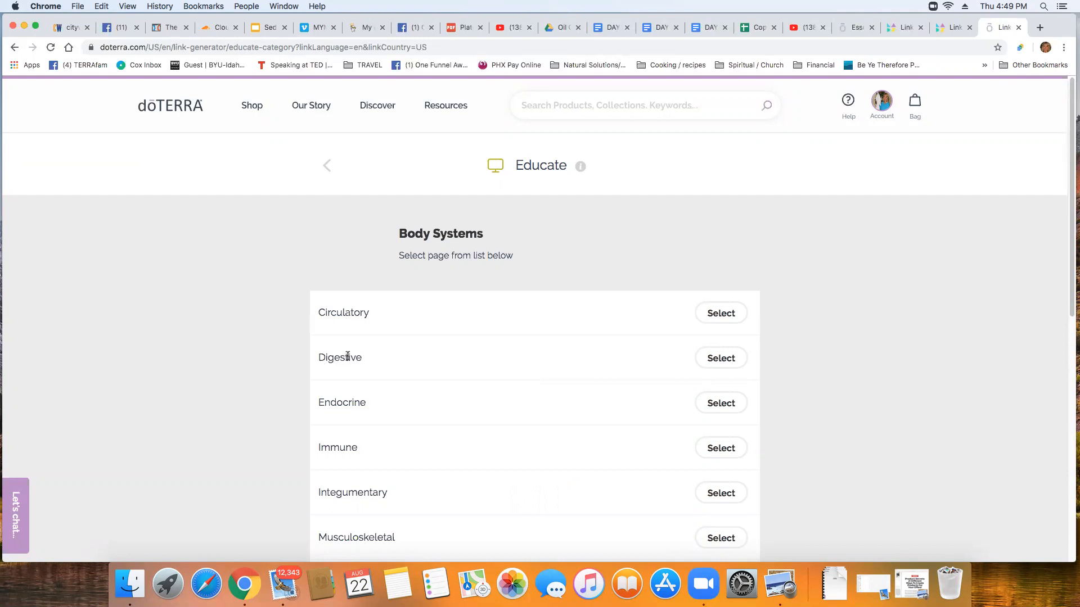
pyautogui.click(722, 359)
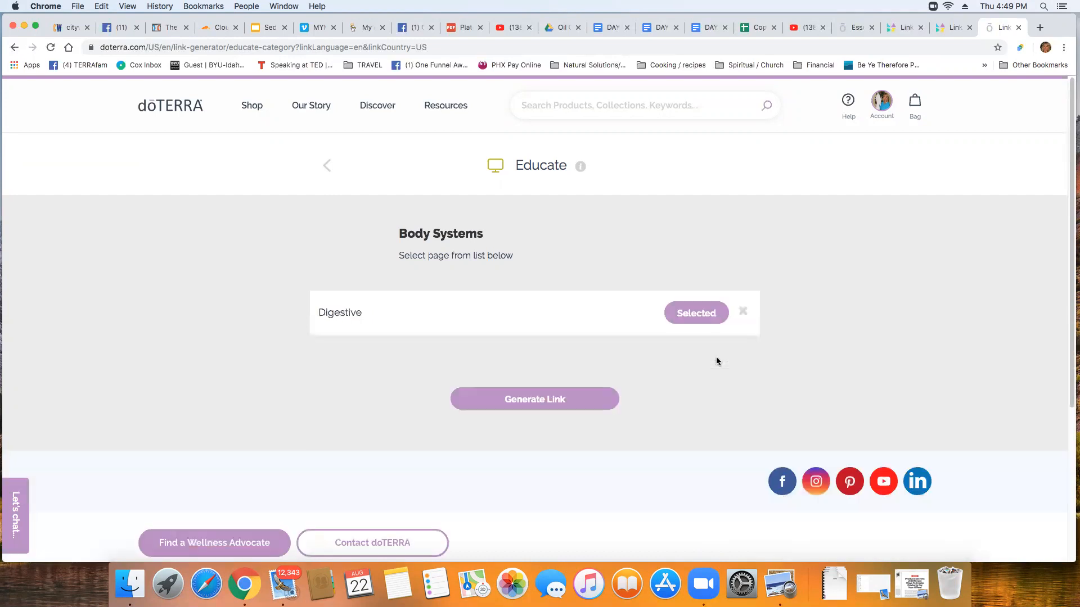
# Generate the Digestive link, convert it to a doterra.me short link, and copy it
pyautogui.click(529, 393)
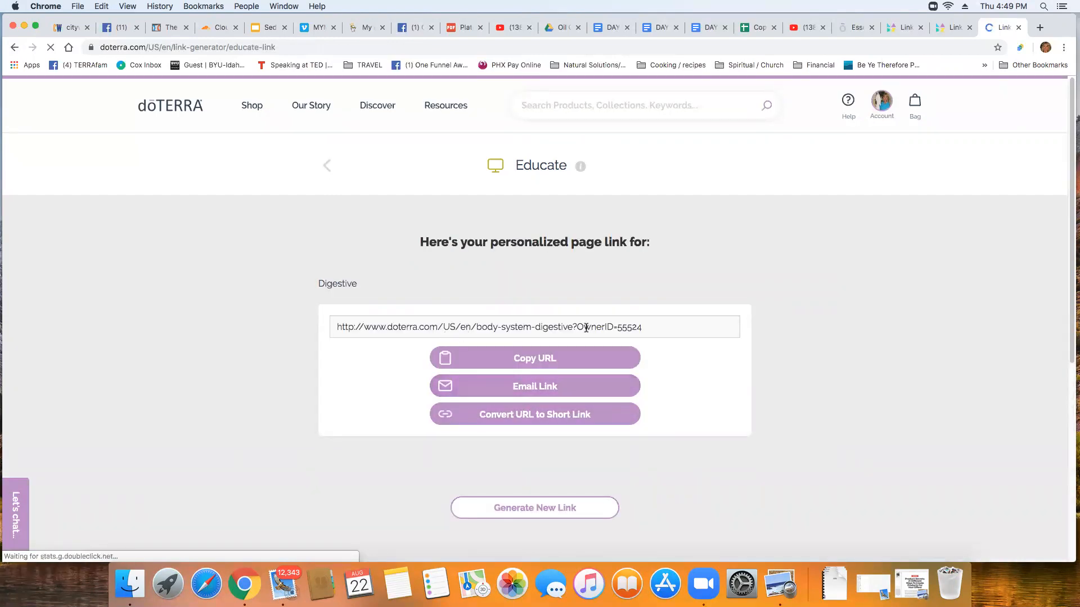
pyautogui.click(530, 416)
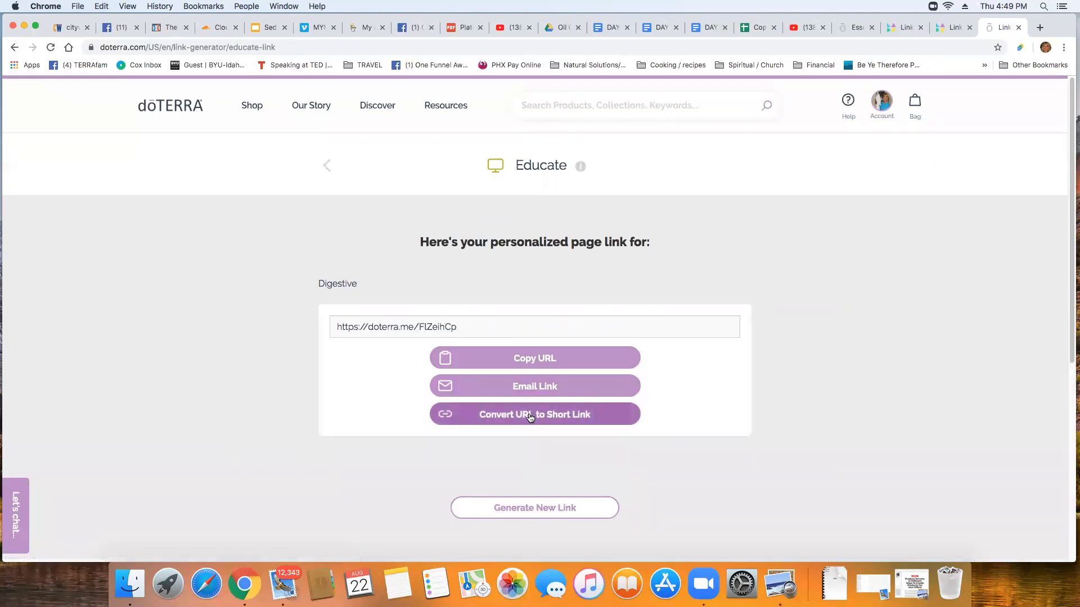
pyautogui.click(533, 359)
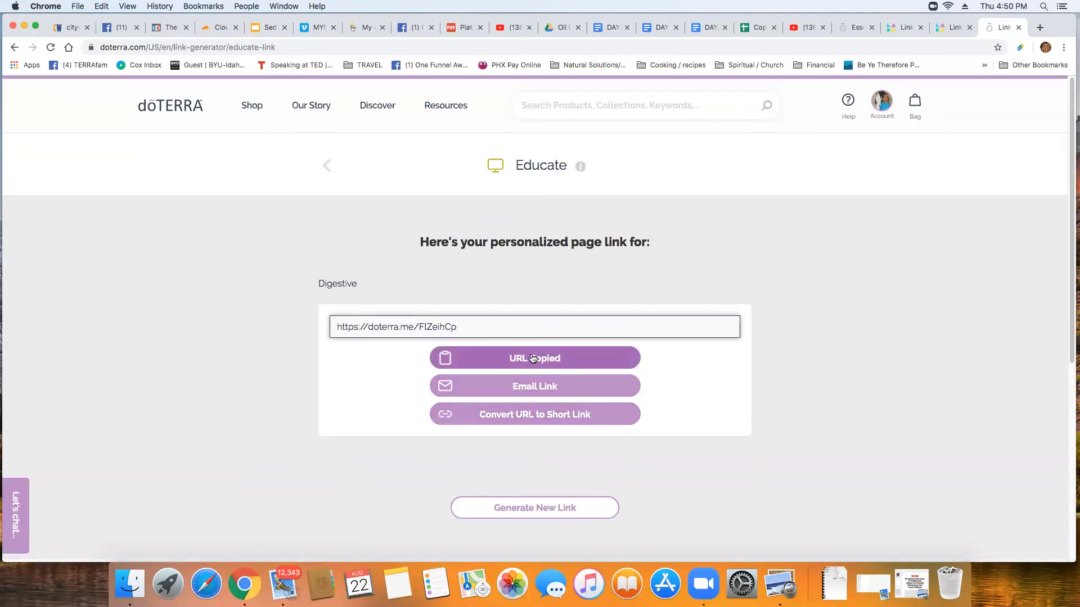